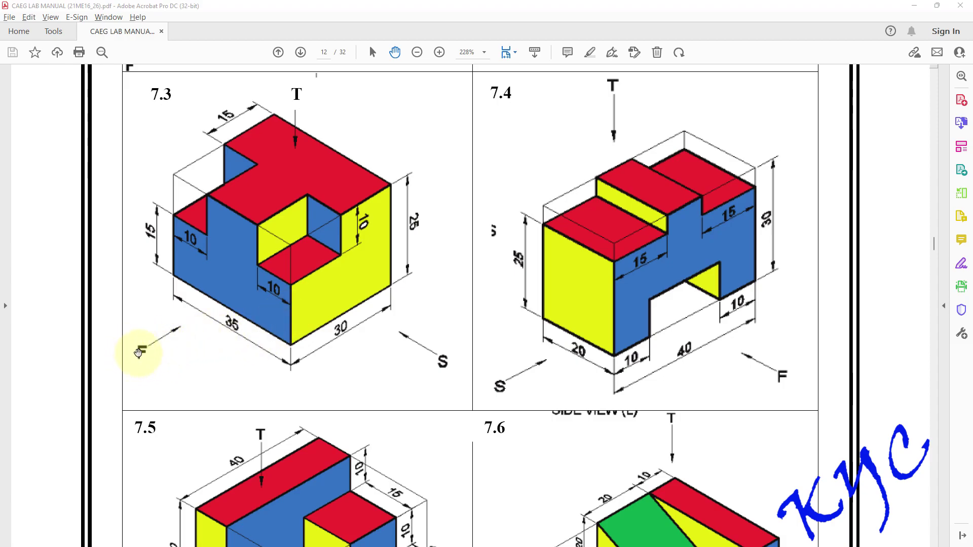
- Review exercise 7.3's stepped block in the PDF manual, then begin a new SOLIDWORKS document
left_click(196, 233)
left_click(309, 240)
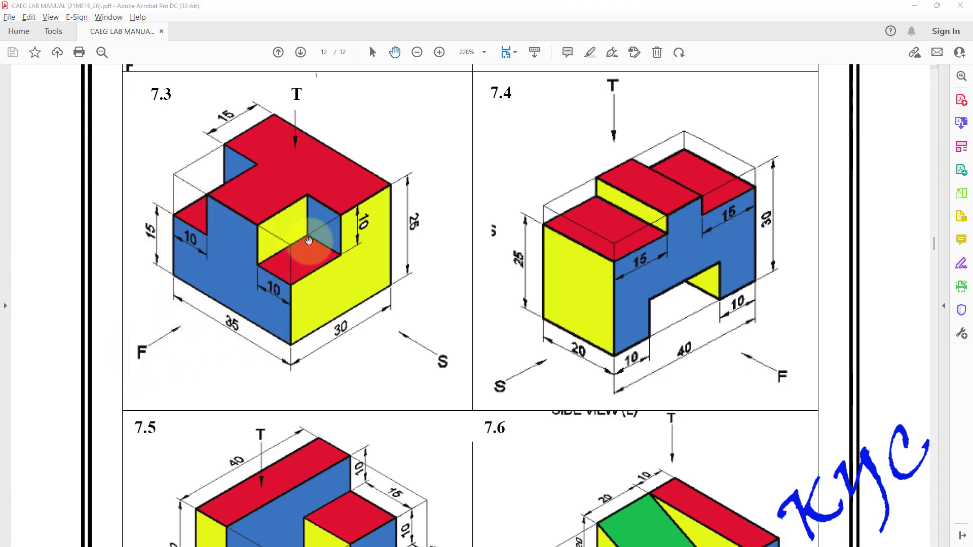
left_click(241, 198)
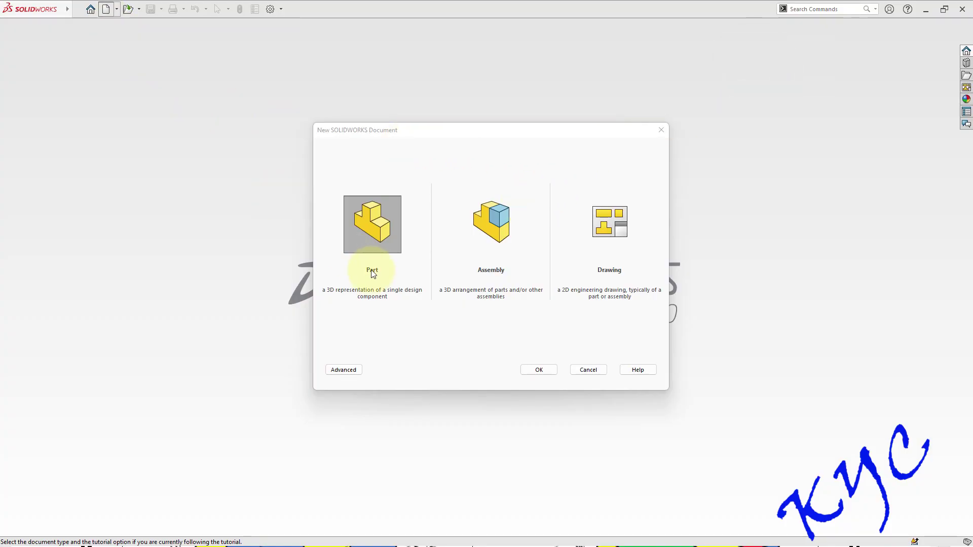
- Create a new part and start Sketch1 on the Front Plane
left_click(539, 369)
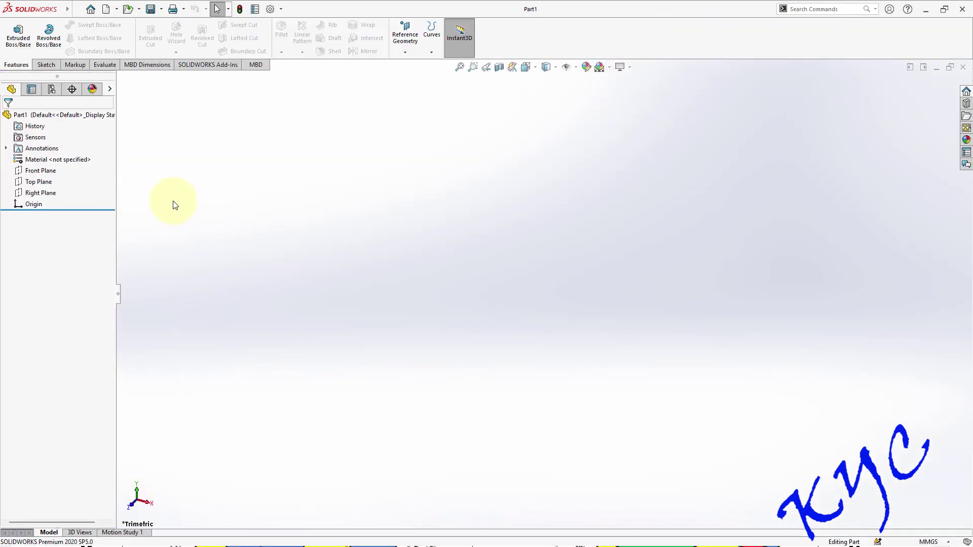
left_click(40, 170)
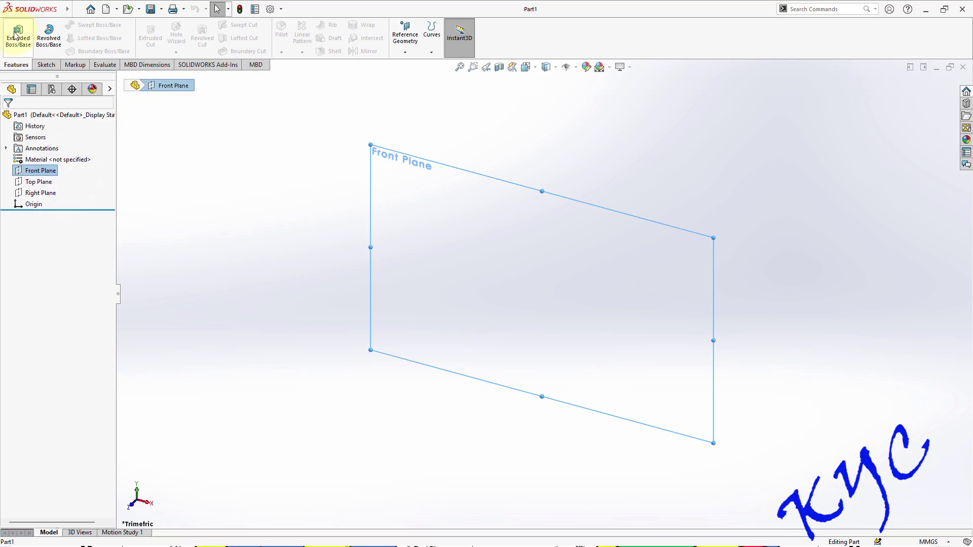
left_click(46, 65)
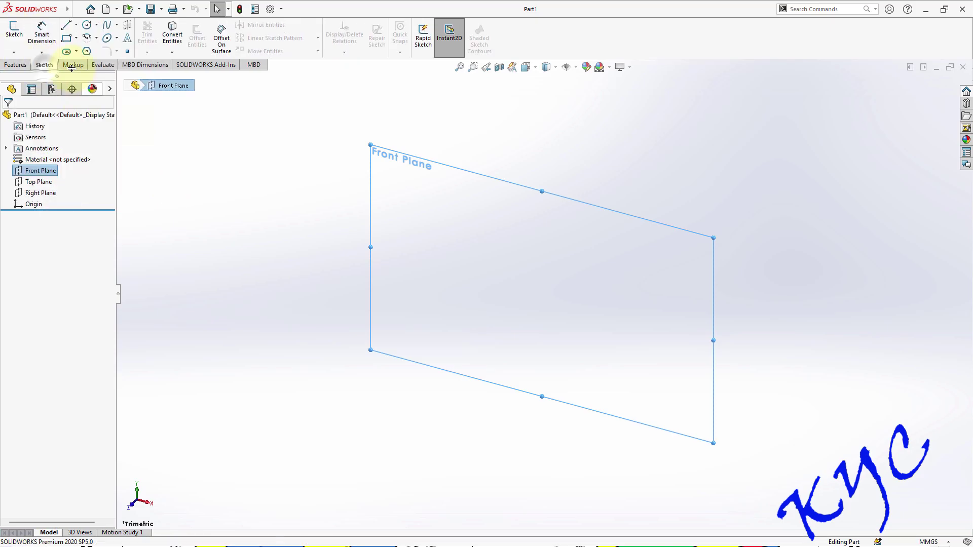
left_click(19, 38)
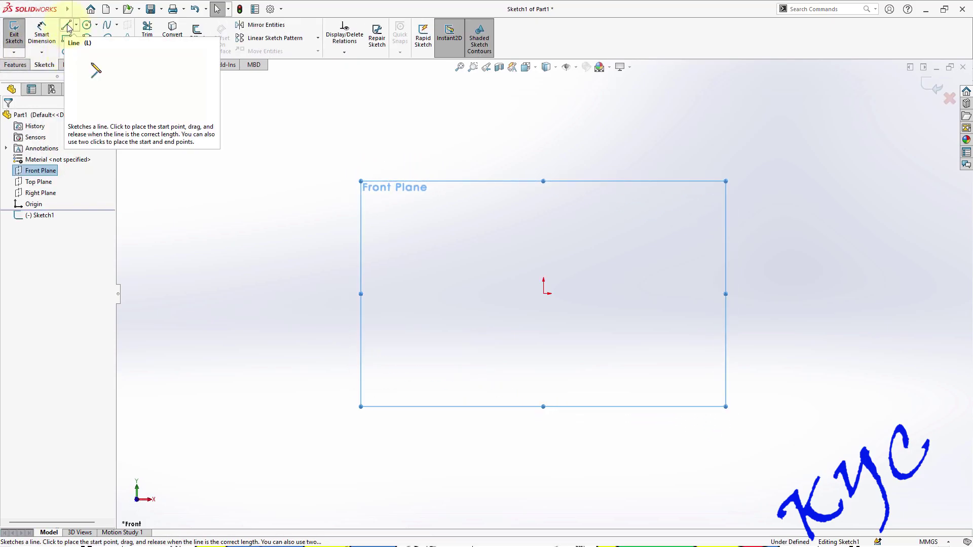
left_click(66, 24)
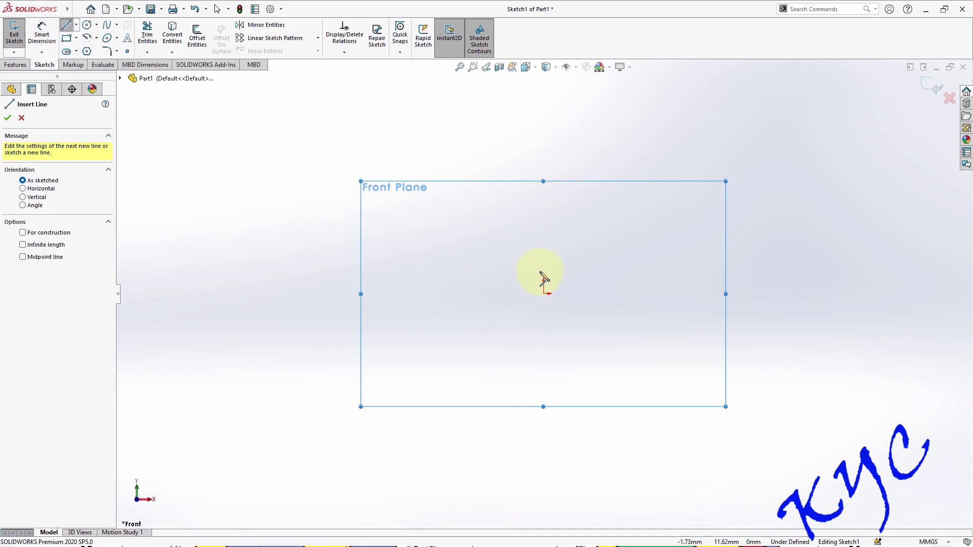
- Draw a large corner rectangle from the origin plus small rectangles at its top-left and top-right corners
left_click(66, 39)
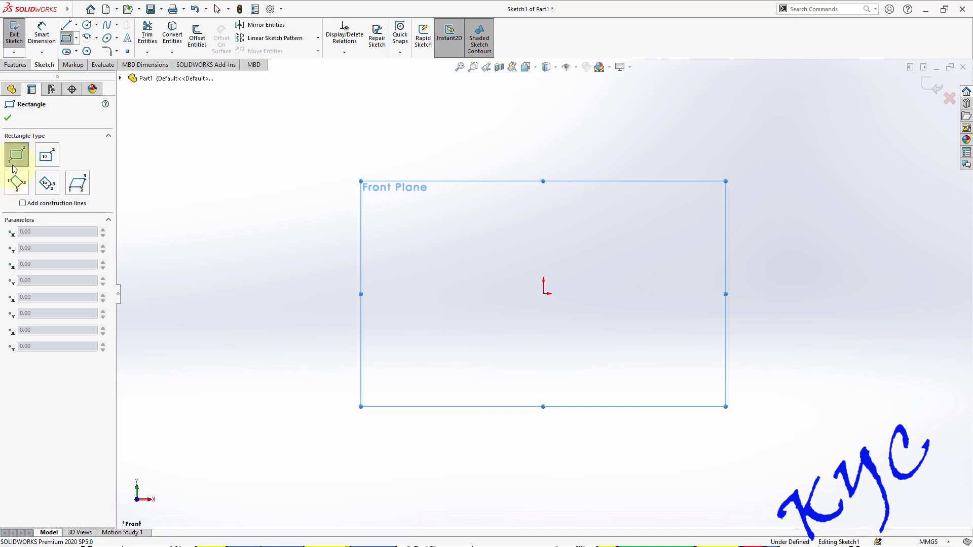
mouse_move(544, 294)
left_mouse_down()
mouse_move(717, 191)
mouse_move(747, 143)
mouse_move(765, 159)
left_mouse_up()
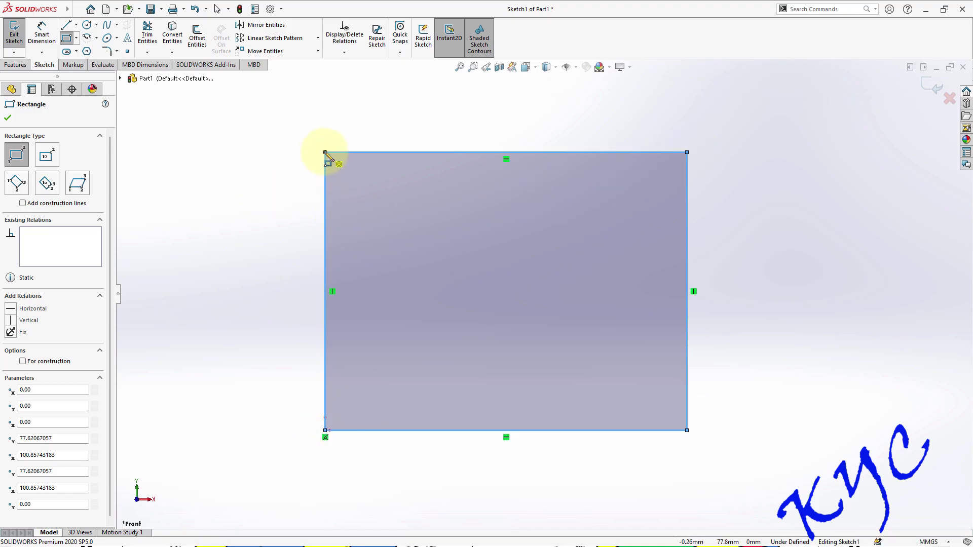
left_click_drag(325, 152, 421, 241)
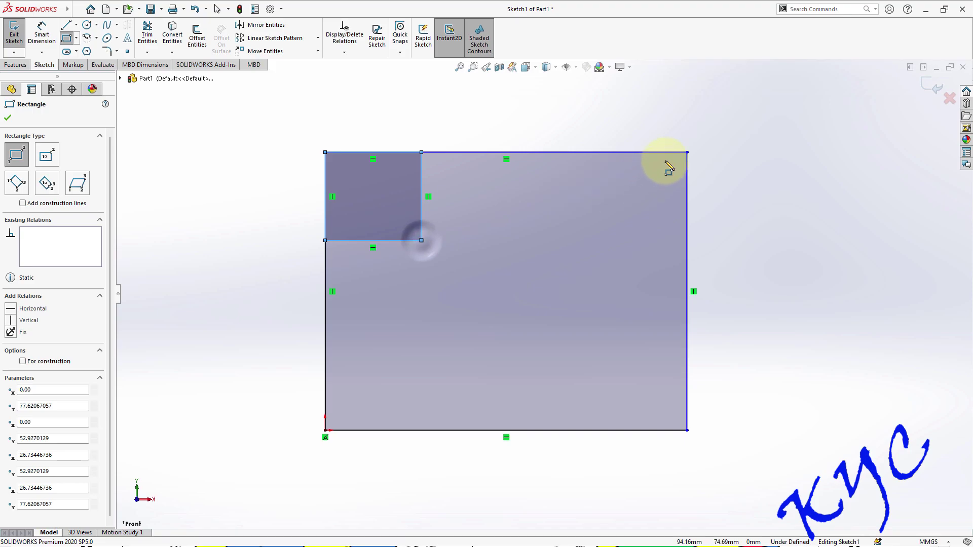
left_click_drag(687, 152, 571, 235)
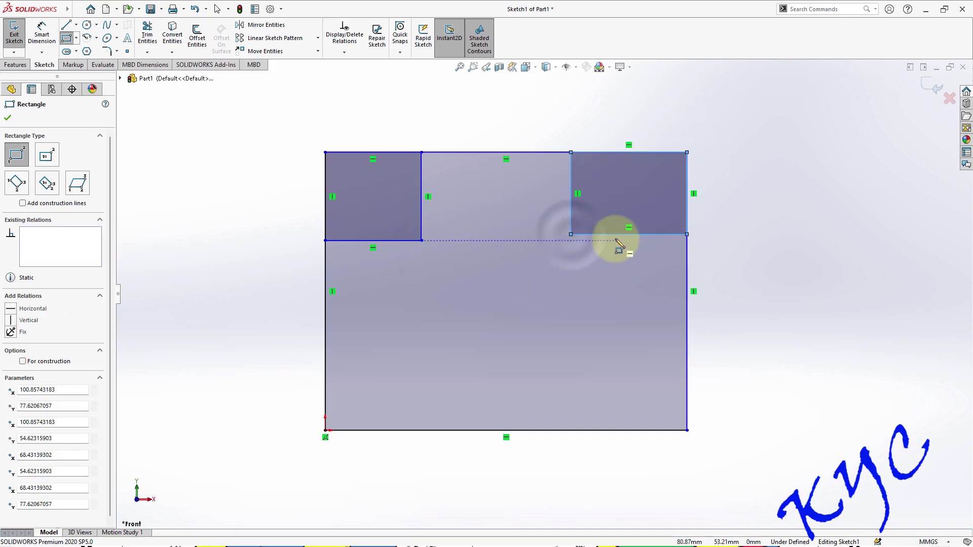
key("Escape")
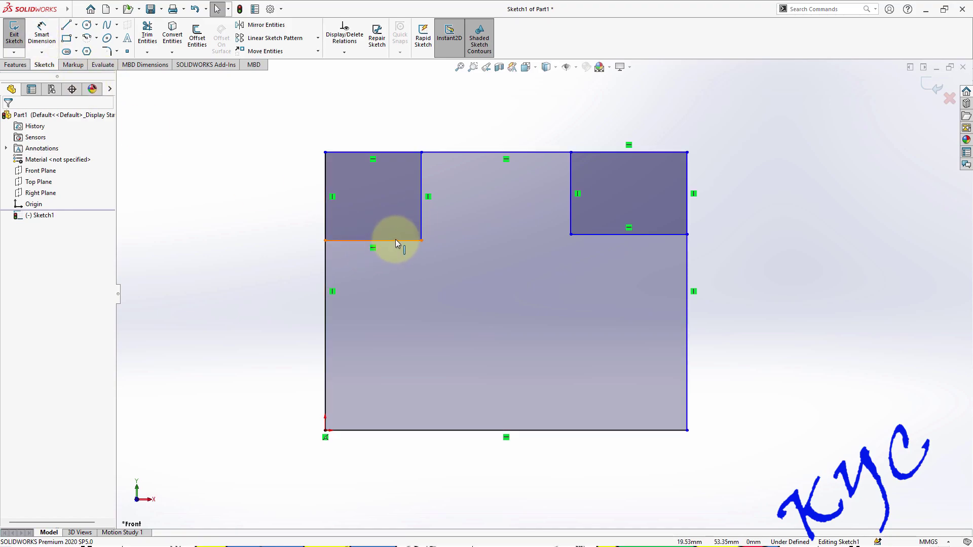
- Make the four selected edges of the two corner notches equal in length
left_click(396, 240)
left_click(422, 226, "ctrl")
left_click(587, 234, "ctrl")
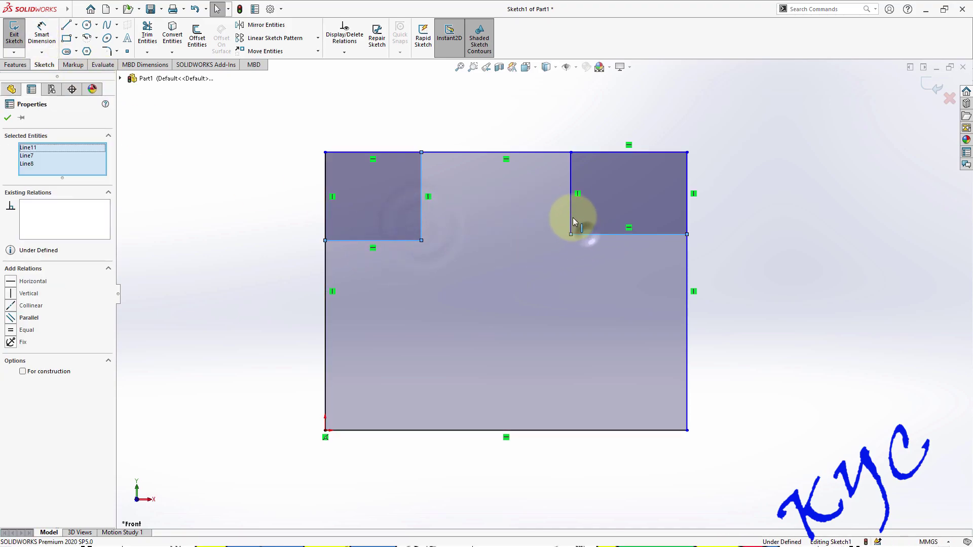
left_click(572, 218, "ctrl")
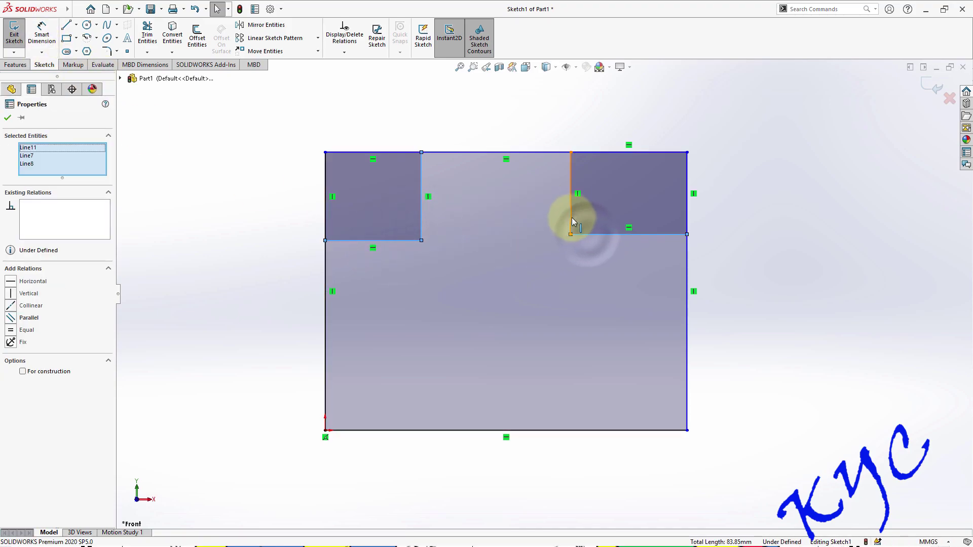
left_click(14, 334)
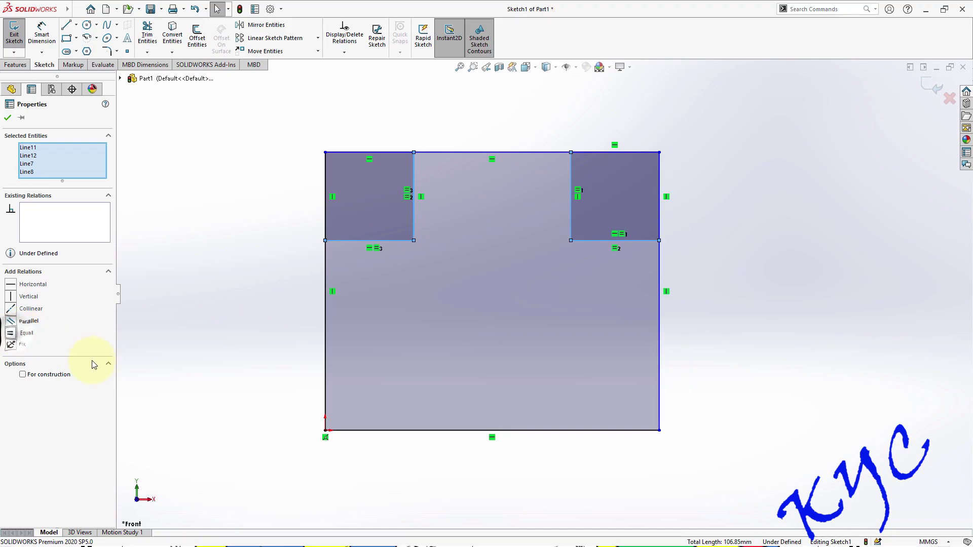
left_click(40, 27)
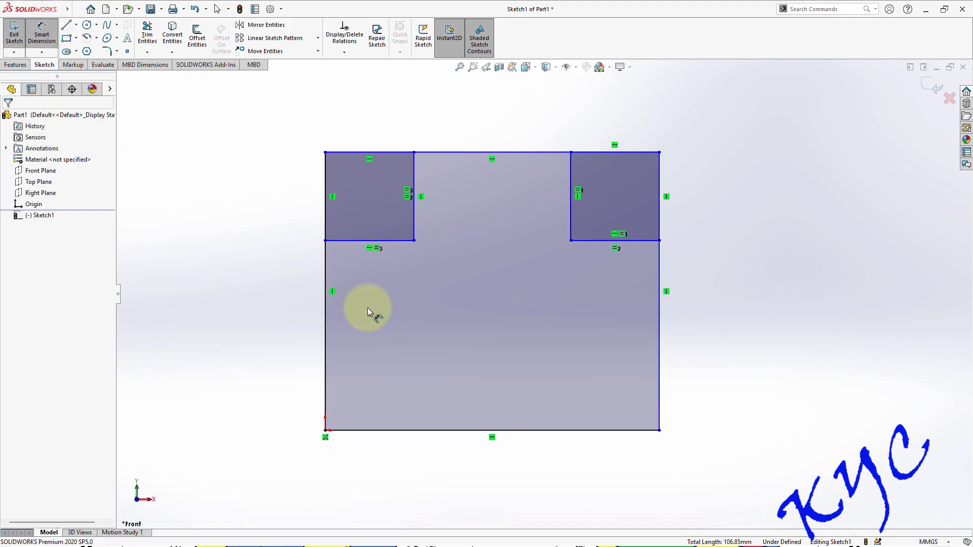
- Dimension the bottom edge 35, the right edge 25 and the notch's bottom edge 10
left_click(434, 432)
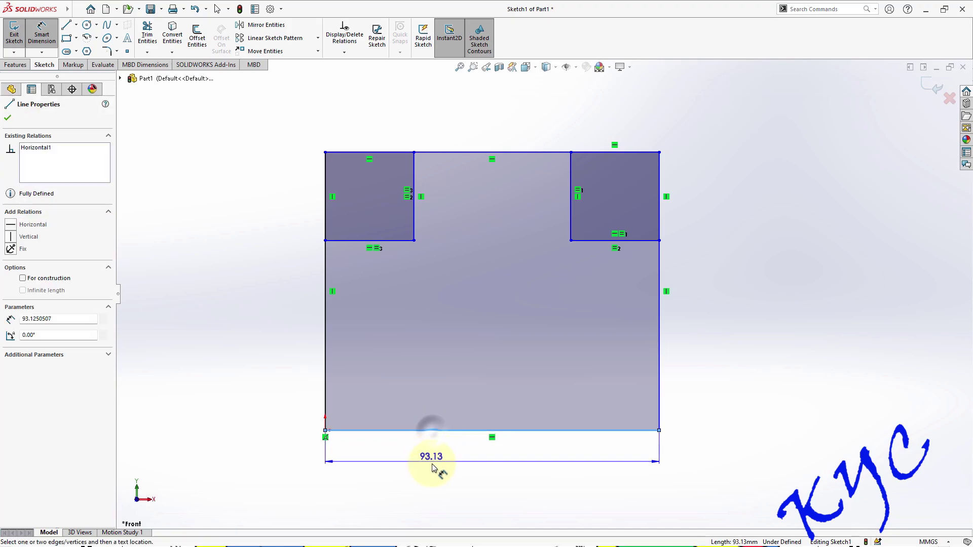
left_click(473, 472)
type("35")
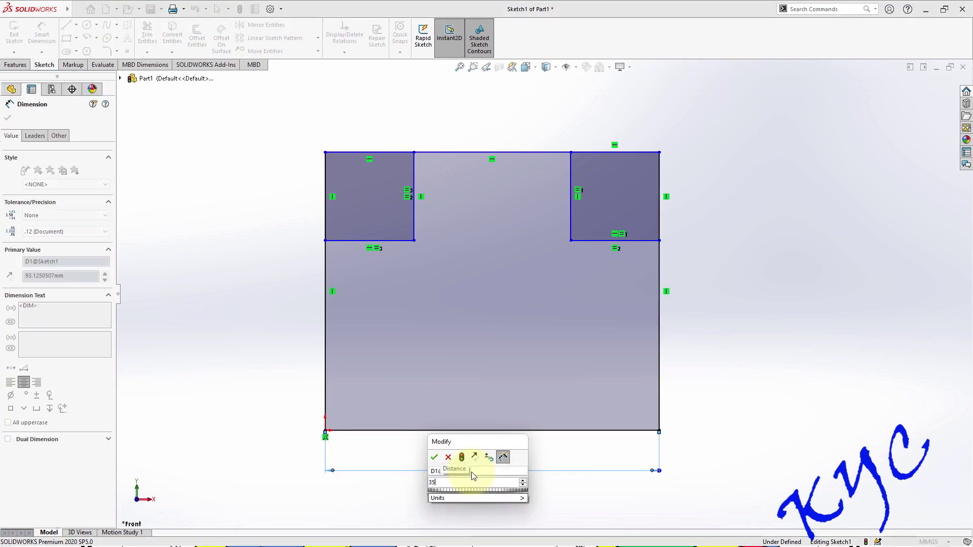
key("Return")
left_click(660, 360)
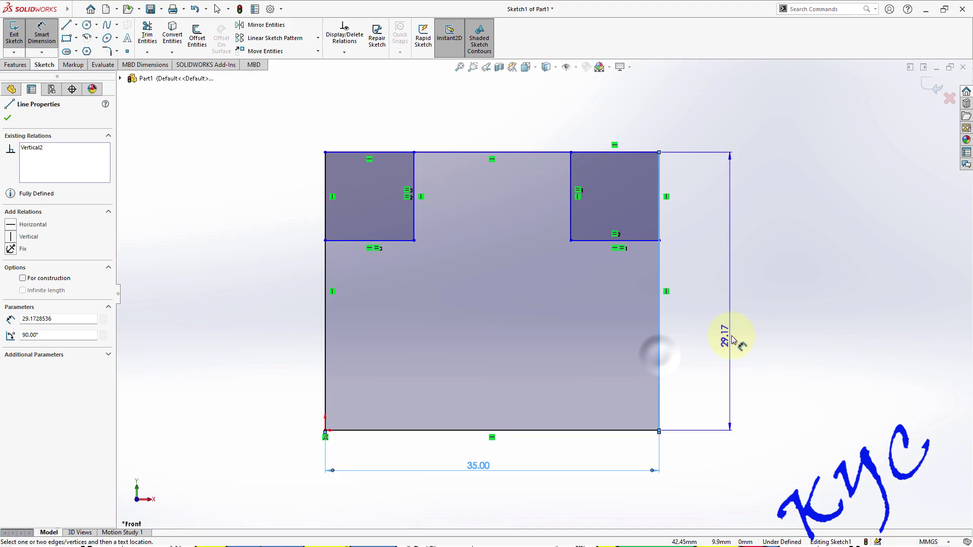
left_click(737, 340)
type("25")
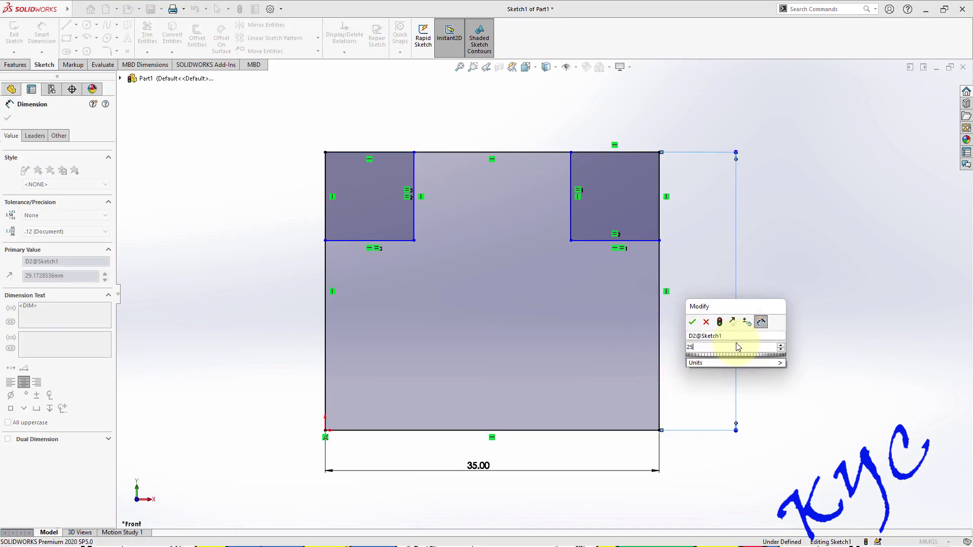
key("Return")
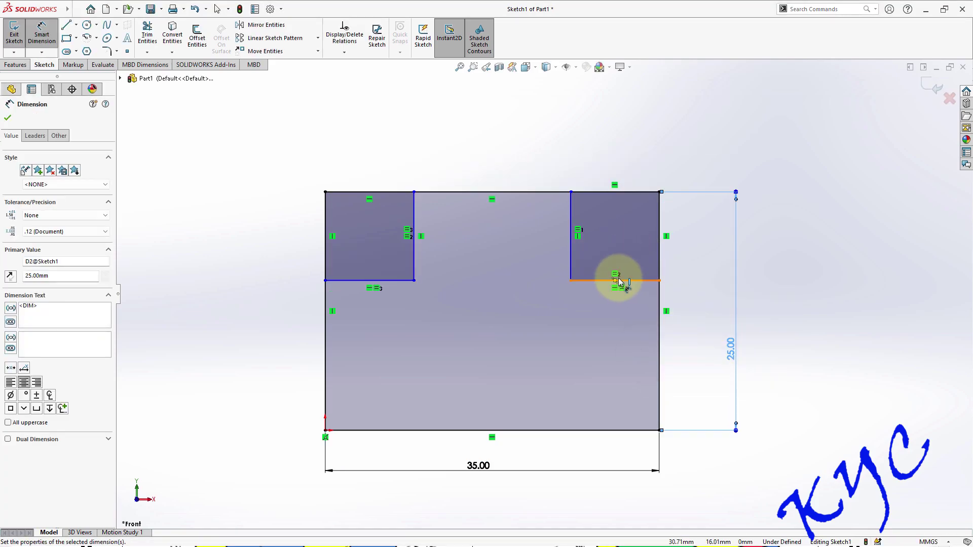
left_click(620, 282)
left_click(617, 315)
type("1")
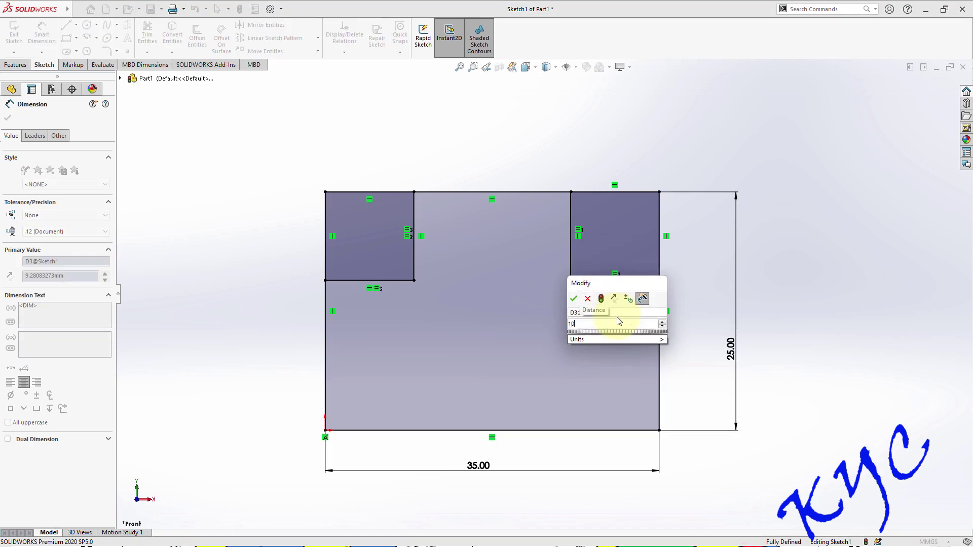
type("0")
key("Return")
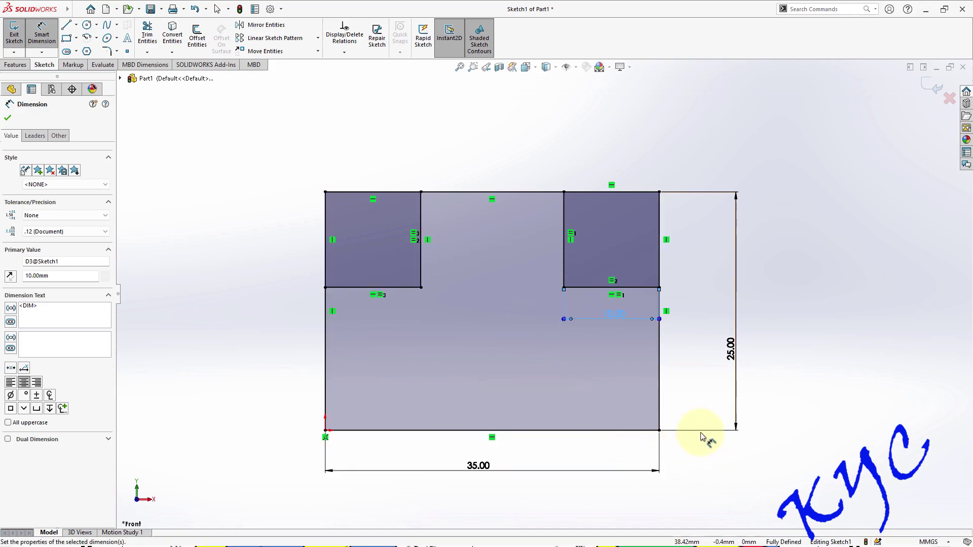
- Exit the sketch and extrude all three regions 15 mm as Boss-Extrude1
left_click(935, 87)
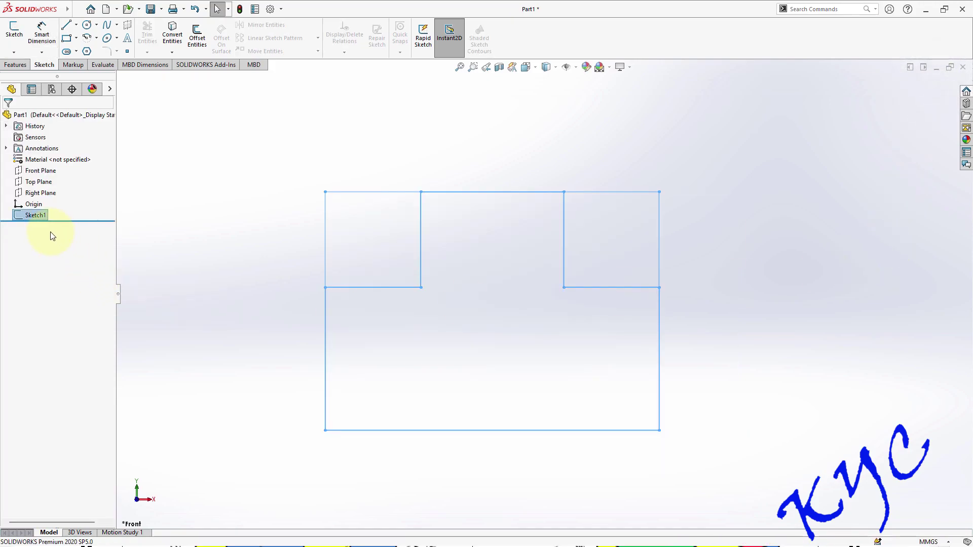
left_click(15, 65)
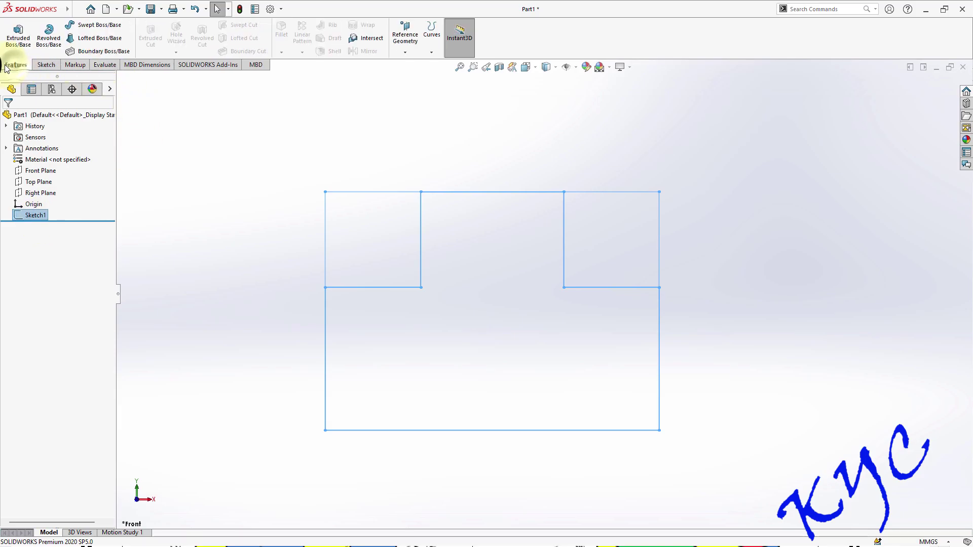
left_click(22, 42)
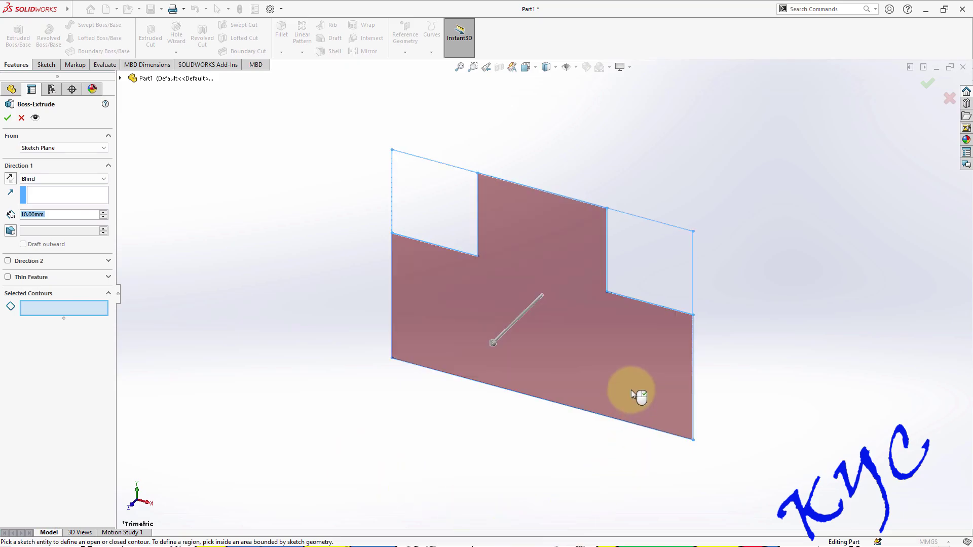
left_click(636, 361)
left_click(647, 242)
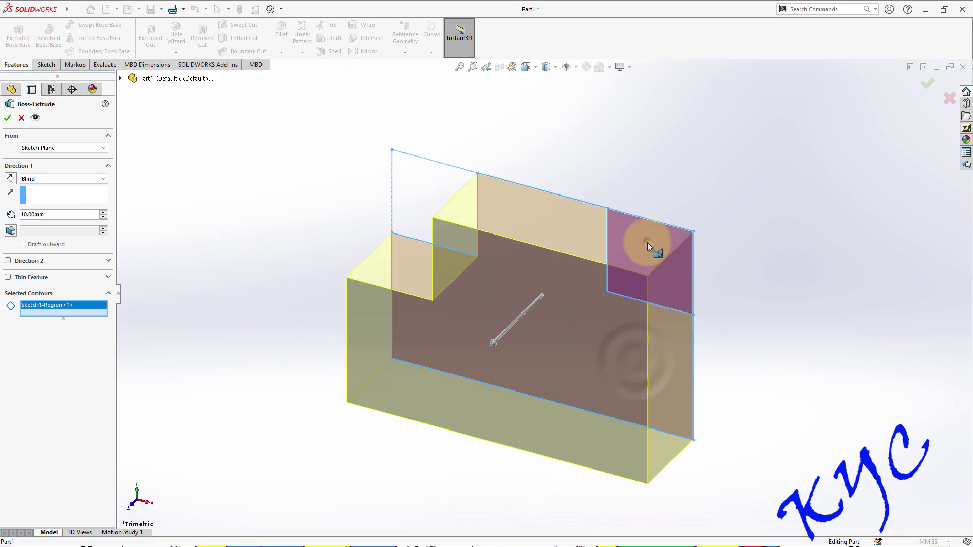
left_click(415, 185)
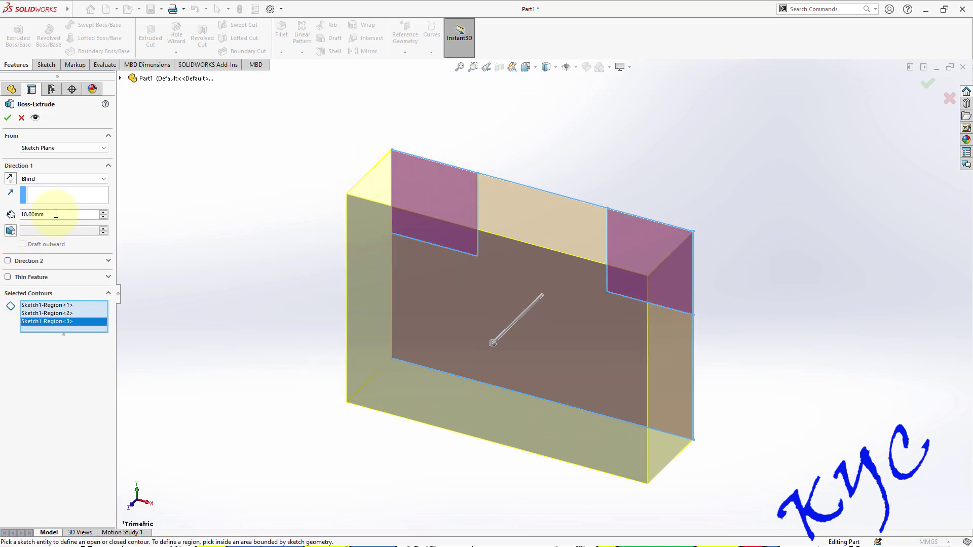
type("15")
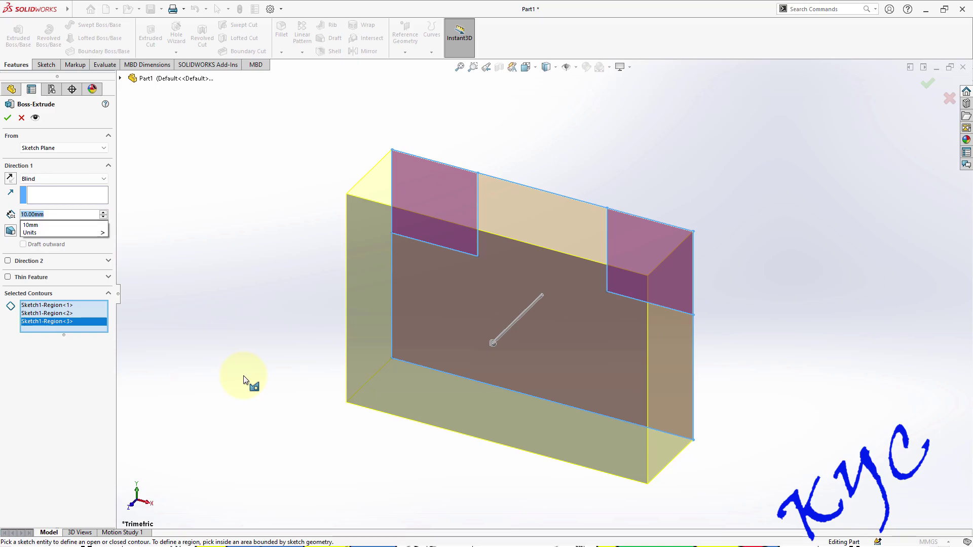
left_click(232, 288)
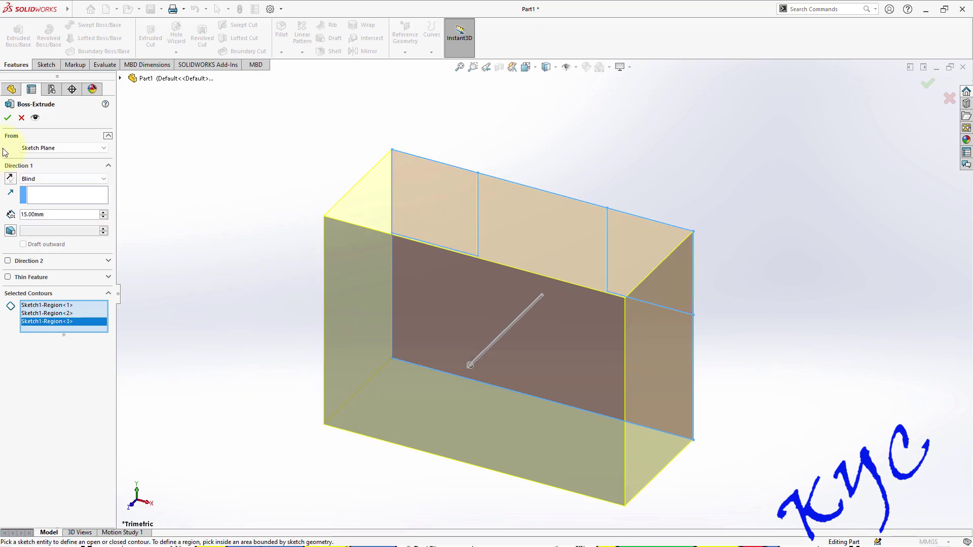
left_click(7, 119)
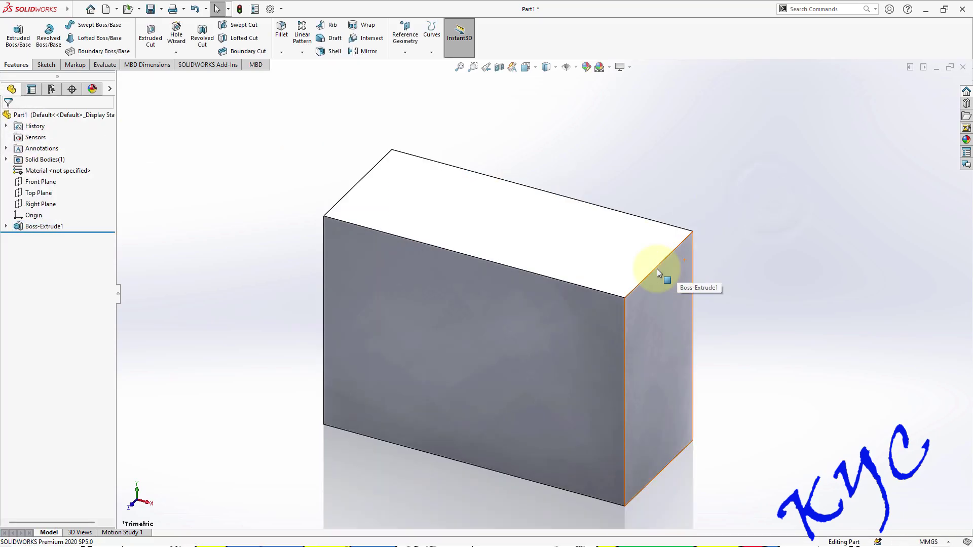
- Reuse Sketch1 to extrude the main lower region 30 mm as Boss-Extrude2
scroll(571, 302, "up", 3)
scroll(566, 373, "down", 1)
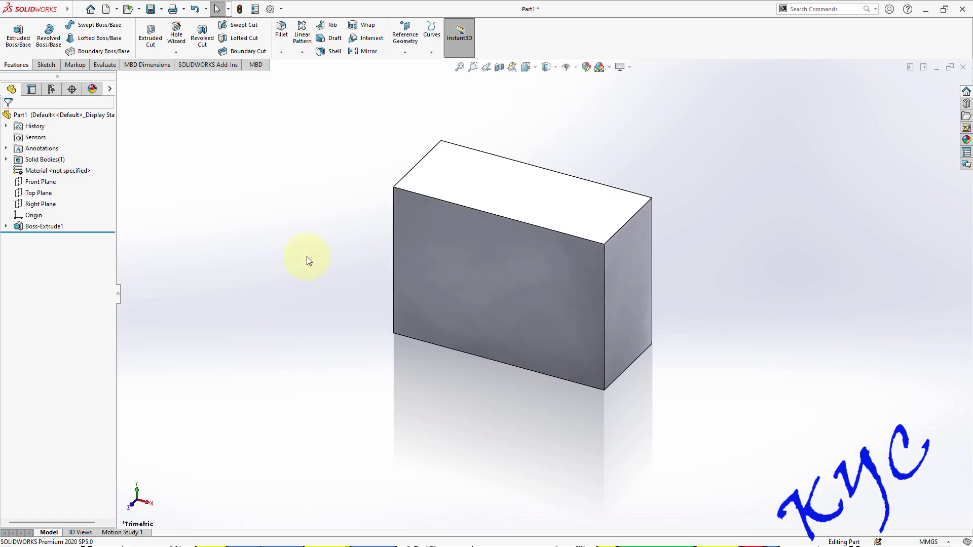
left_click(6, 228)
left_click(42, 236)
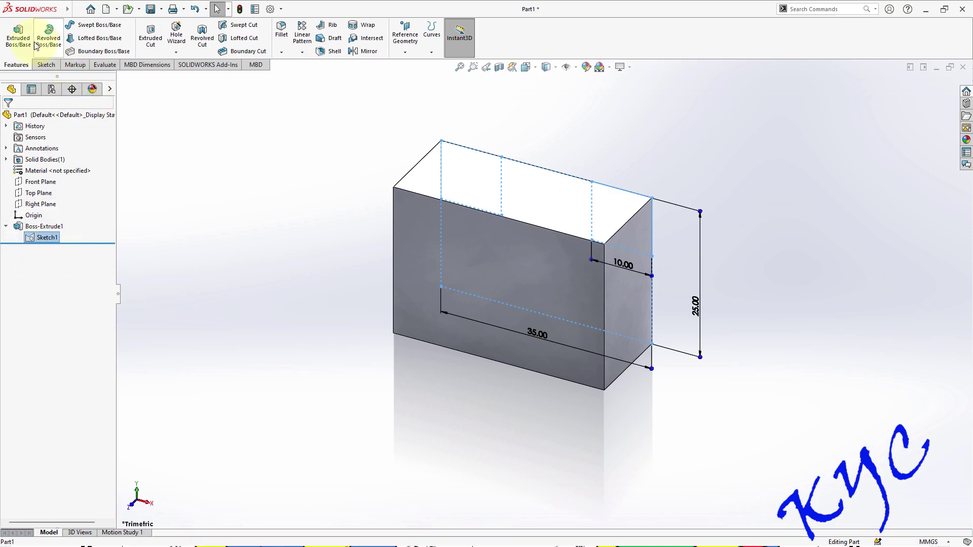
left_click(18, 41)
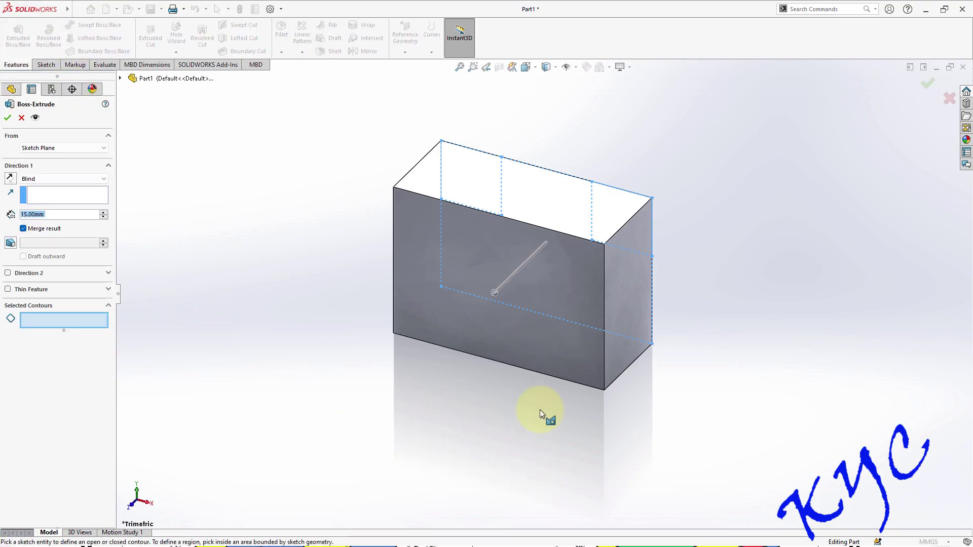
left_click(557, 200)
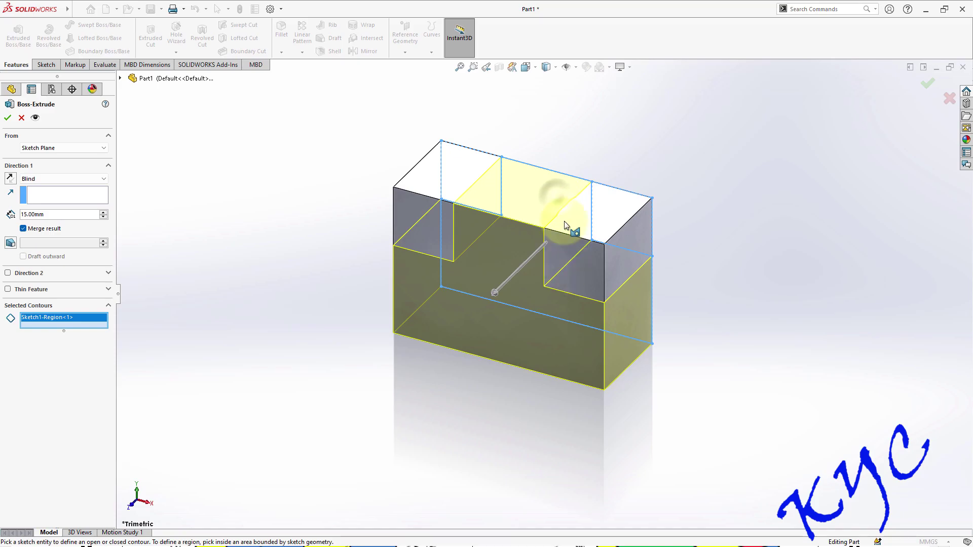
double_click(55, 215)
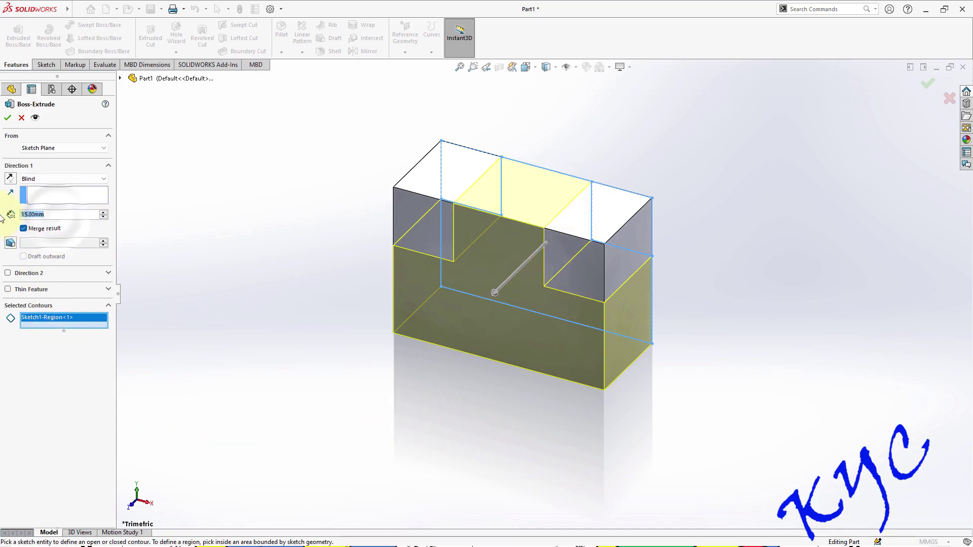
type("30")
key("Return")
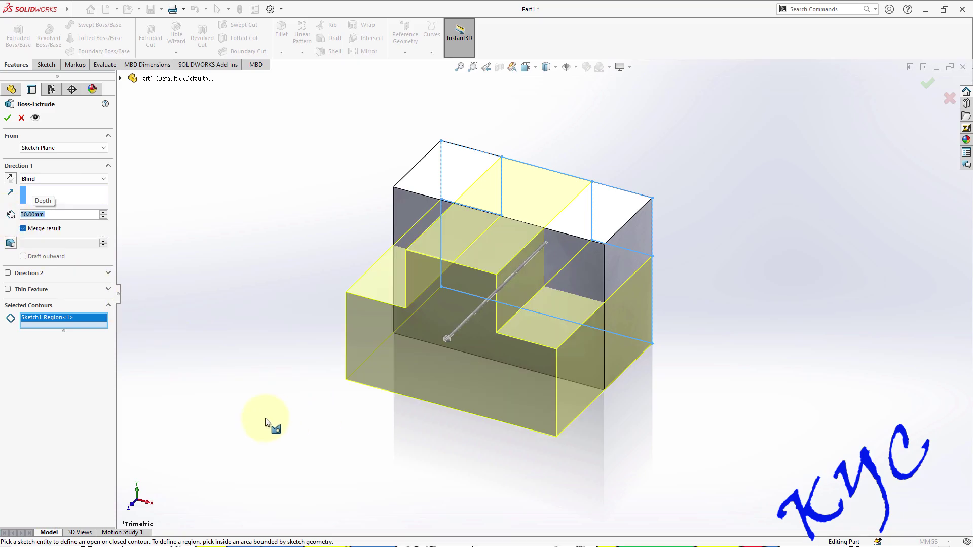
left_click(8, 118)
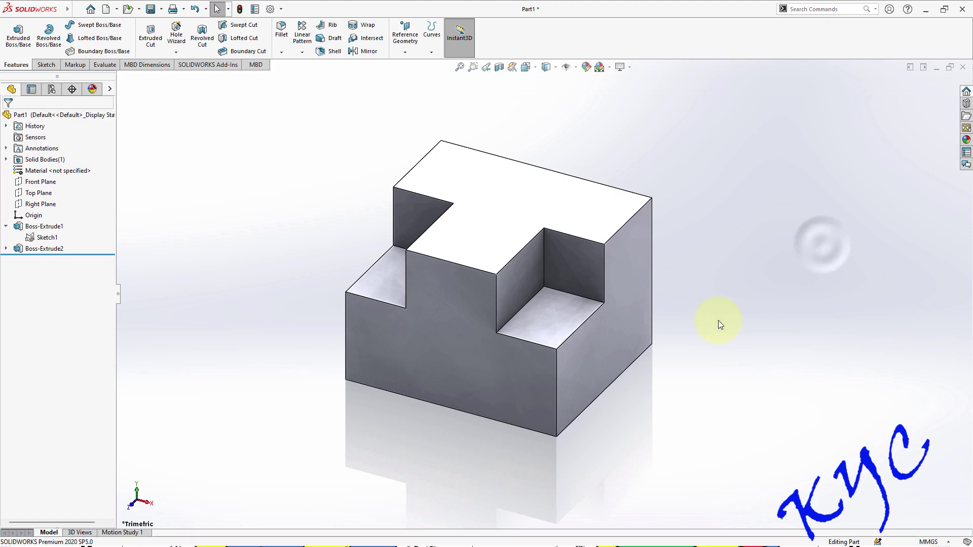
mouse_move(754, 233)
middle_mouse_down()
mouse_move(816, 254)
mouse_move(776, 200)
mouse_move(732, 260)
mouse_move(745, 243)
mouse_move(753, 250)
middle_mouse_up()
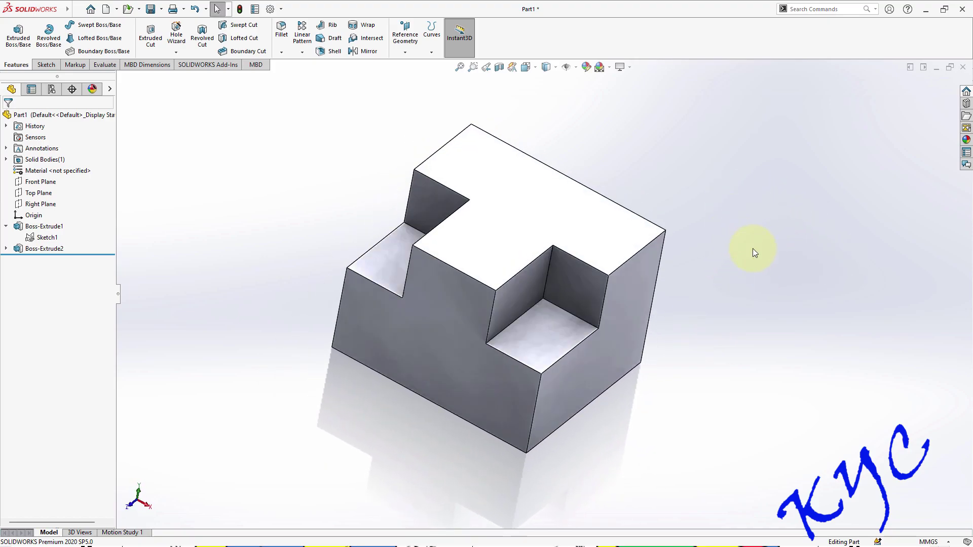
- Save the part under the file name 7.3
key("ctrl+s")
type("7")
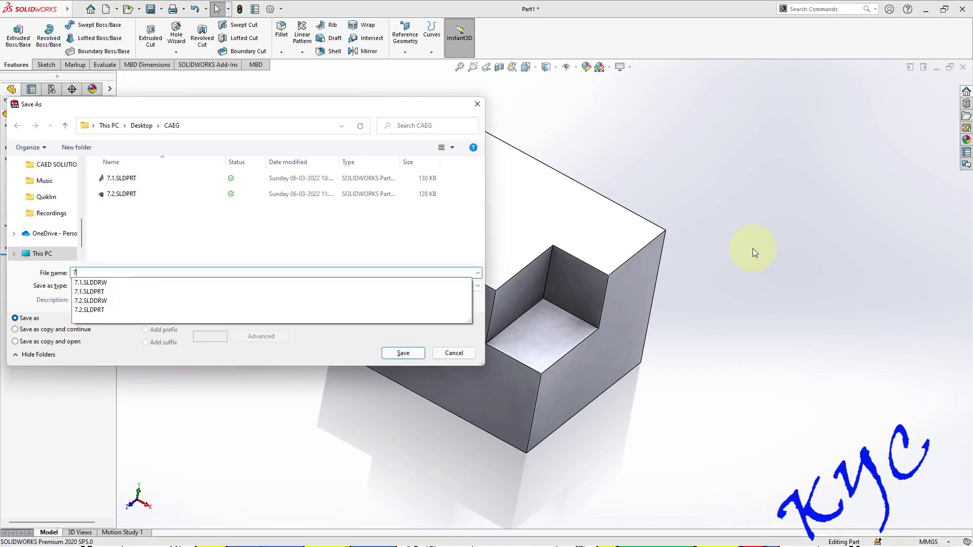
type(".3")
key("Return")
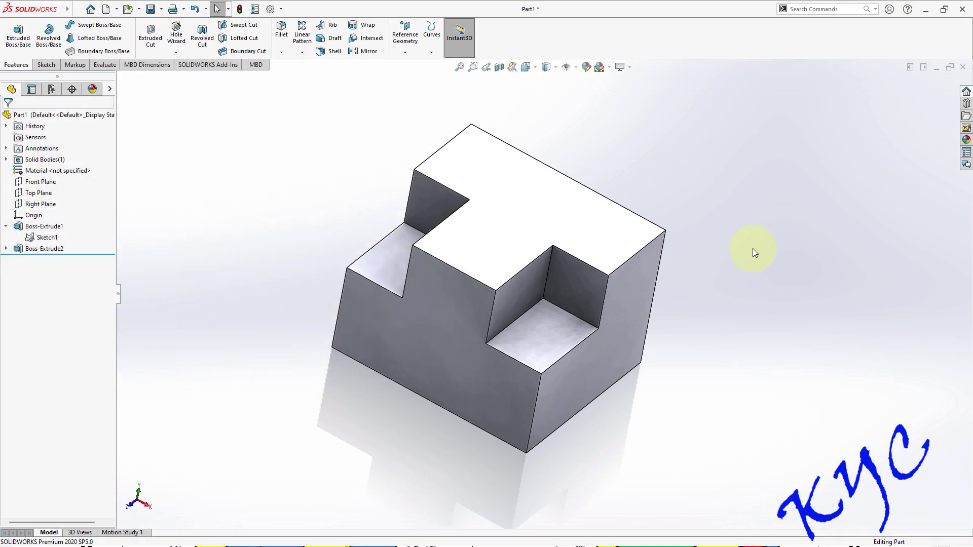
- Make a drawing from the part on a custom 297 × 210 mm sheet without the sheet format
left_click(77, 10)
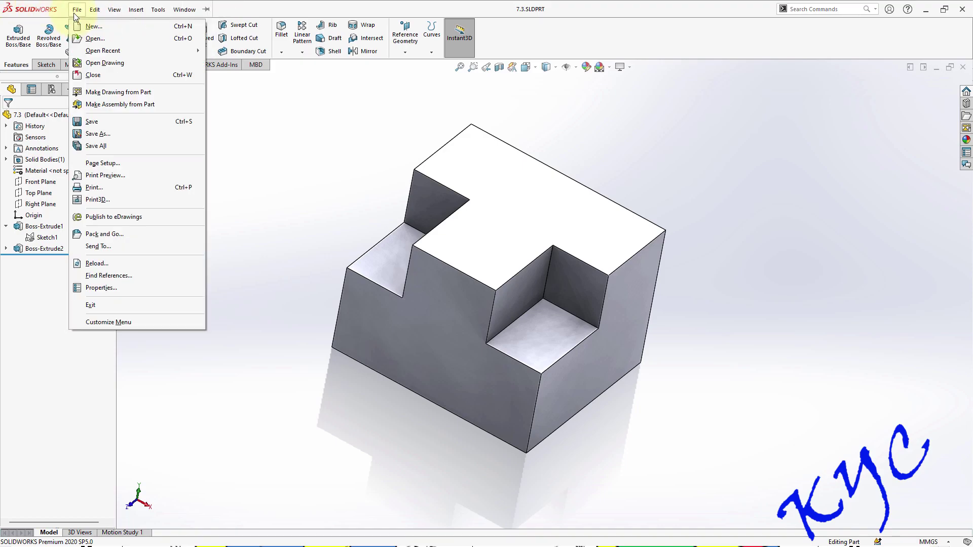
left_click(136, 95)
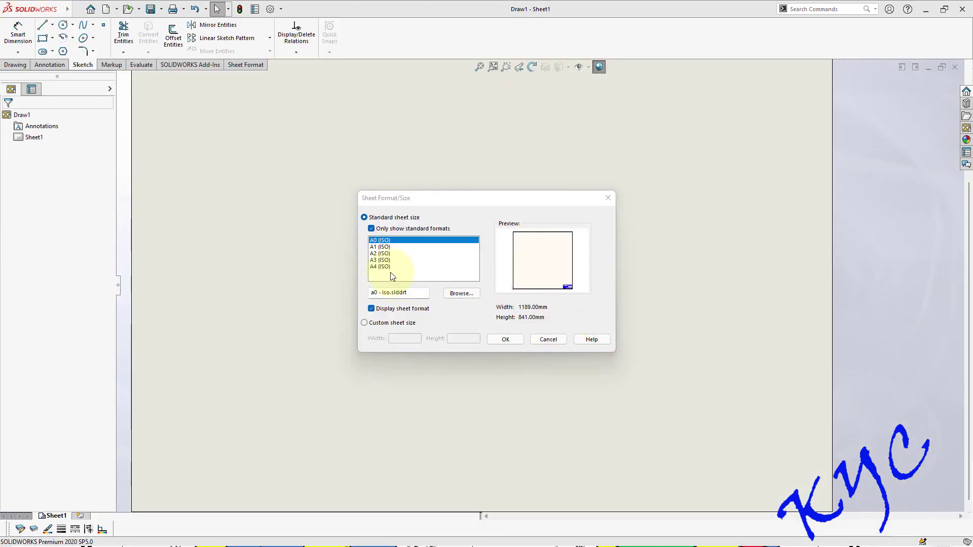
left_click(385, 267)
left_click(391, 310)
left_click(393, 323)
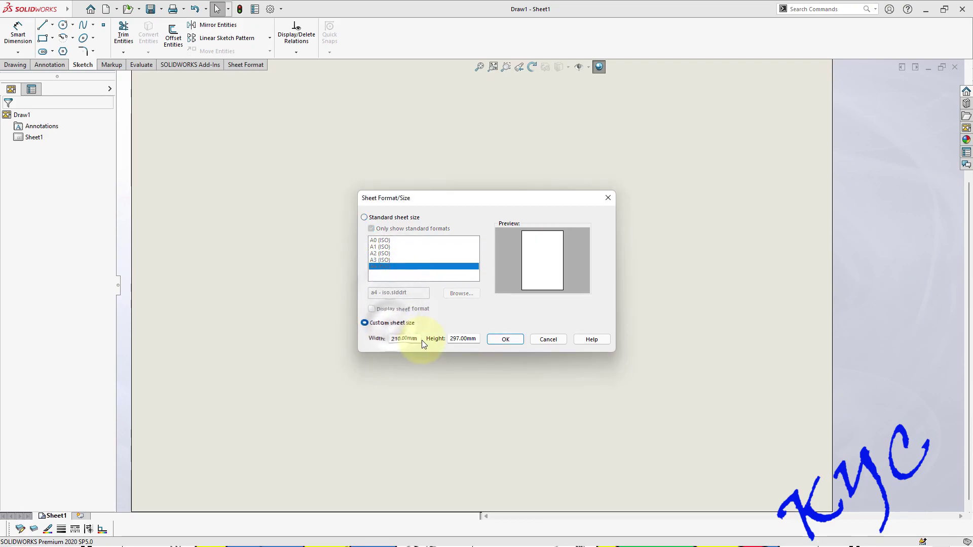
left_click_drag(421, 339, 369, 345)
type("297")
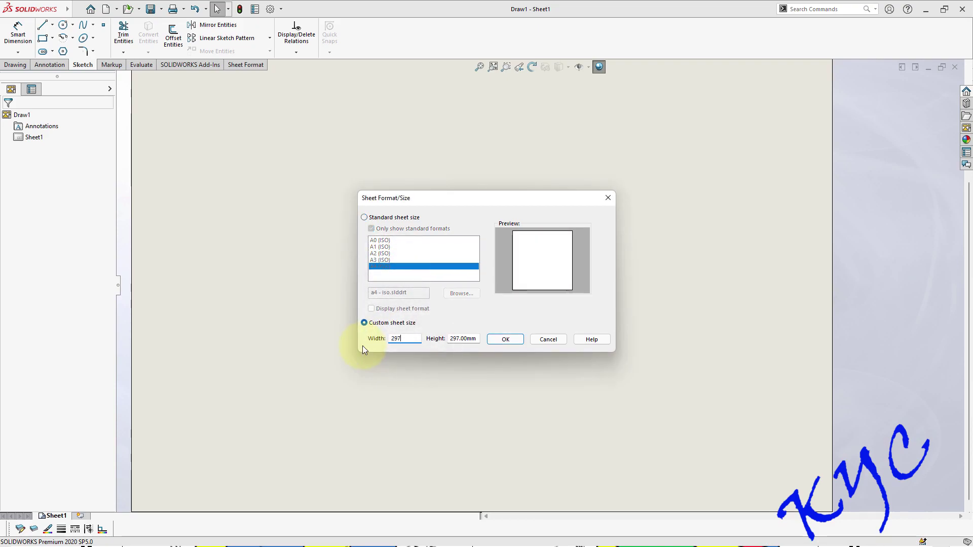
key("Tab")
type("210")
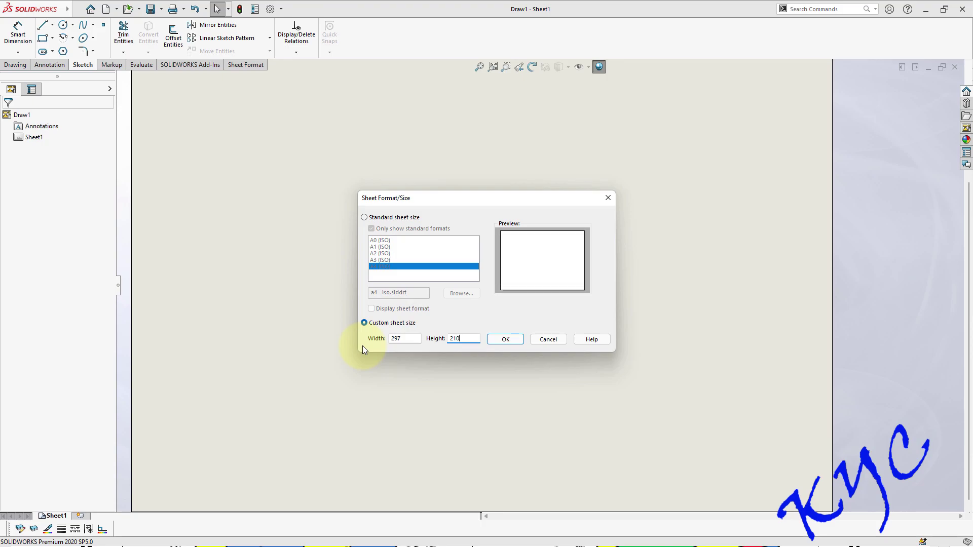
key("Return")
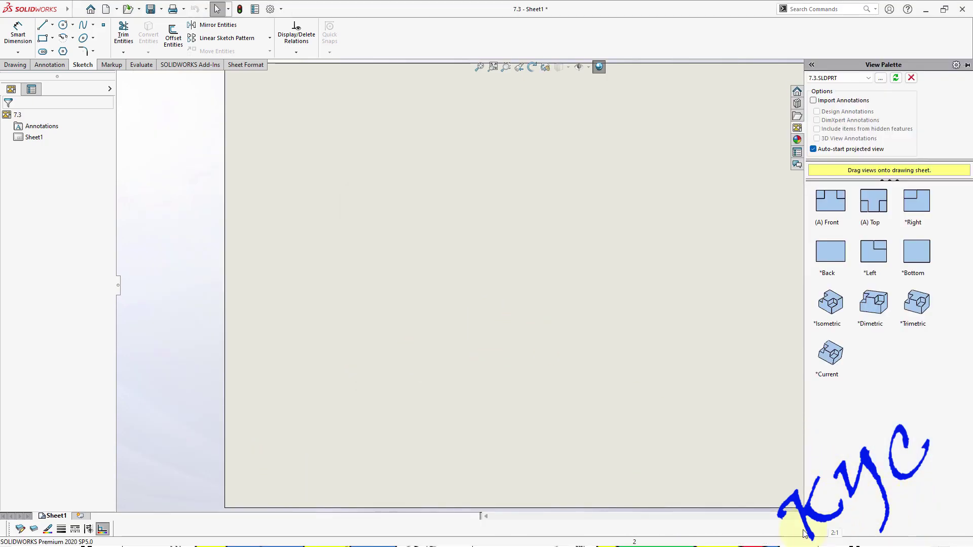
- Switch Sheet1's properties to first-angle projection
right_click(57, 516)
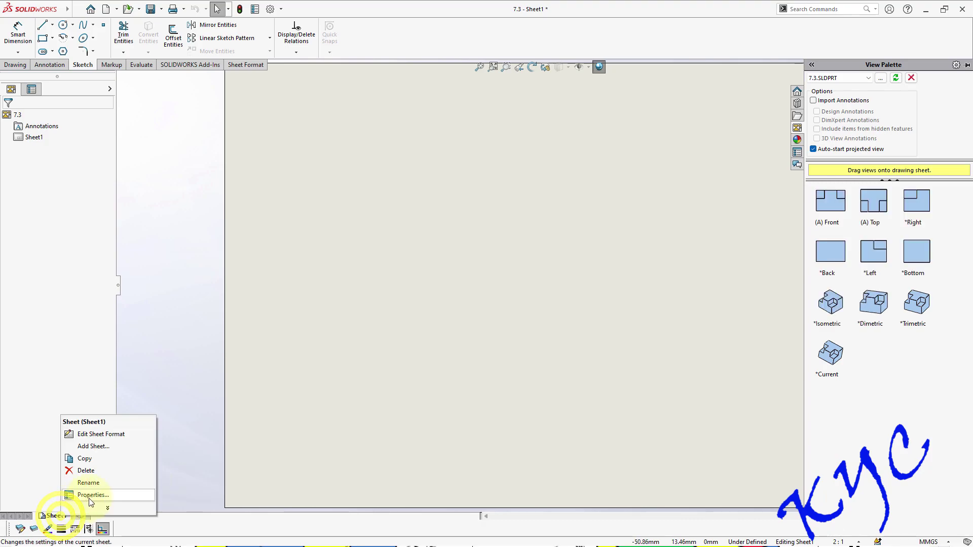
left_click(81, 495)
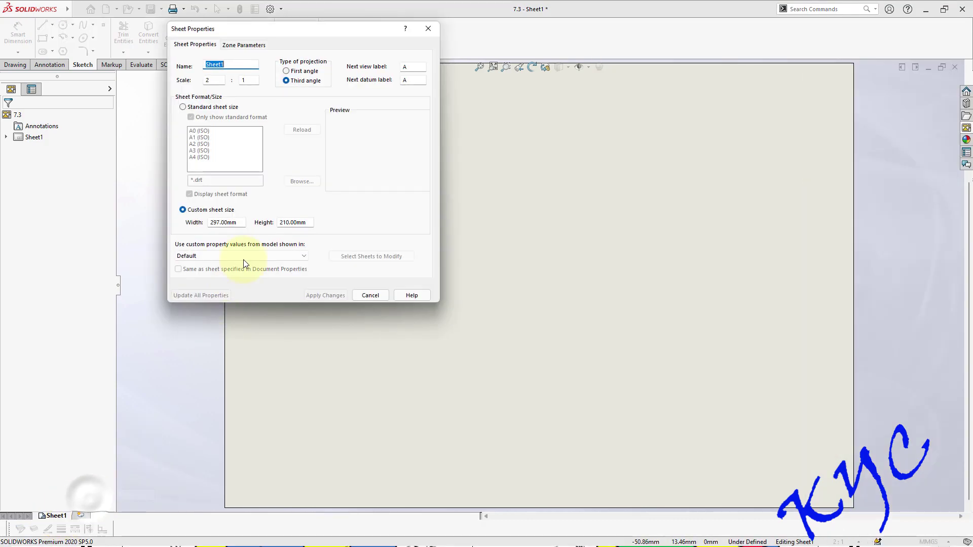
left_click(293, 71)
- Apply the first-angle sheet property changes and reselect Sheet1
left_click(334, 296)
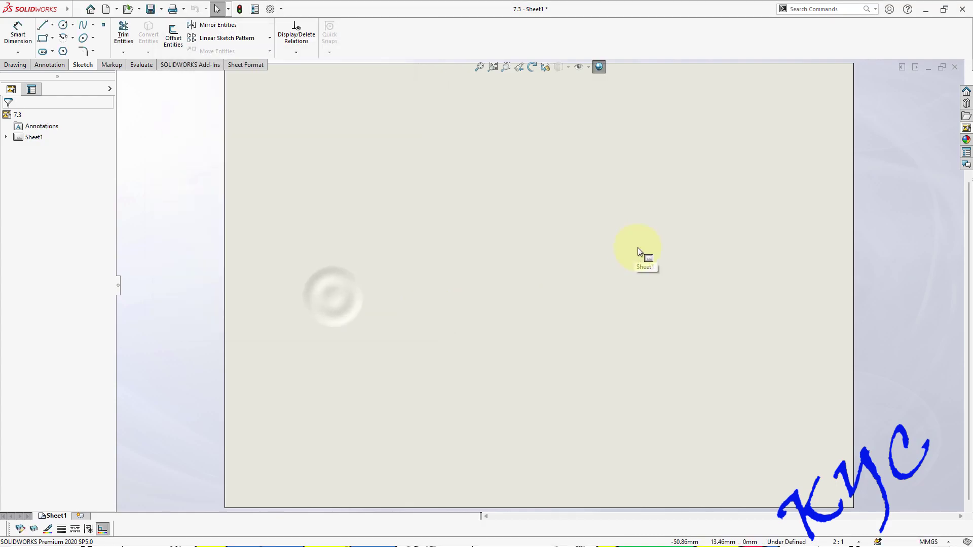
left_click(967, 128)
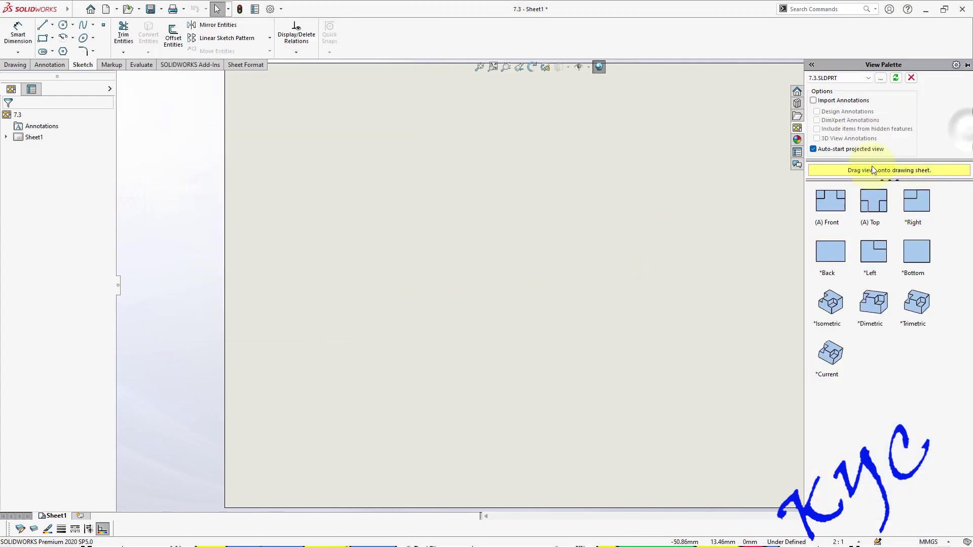
left_click(555, 269)
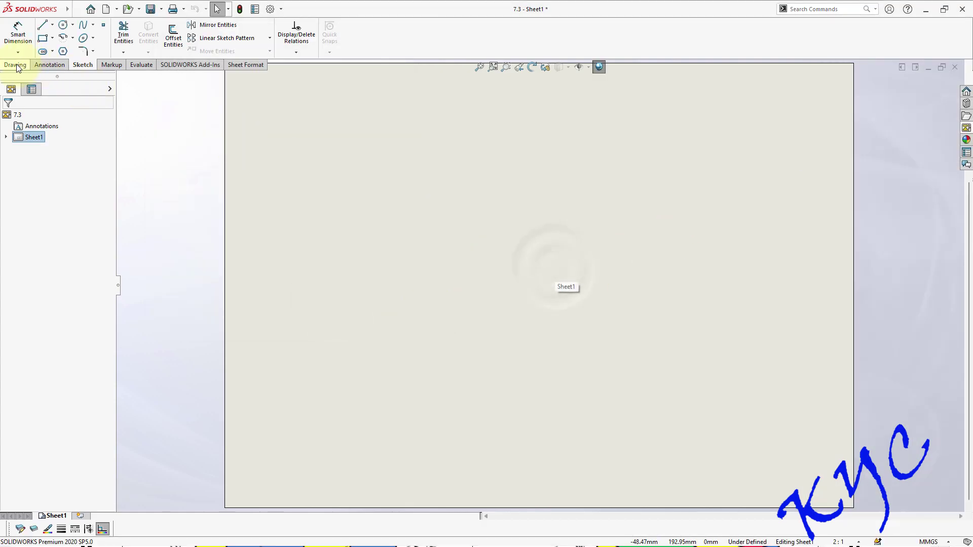
- Place a model view of part 7.3 with projected views below and to its left
left_click(16, 66)
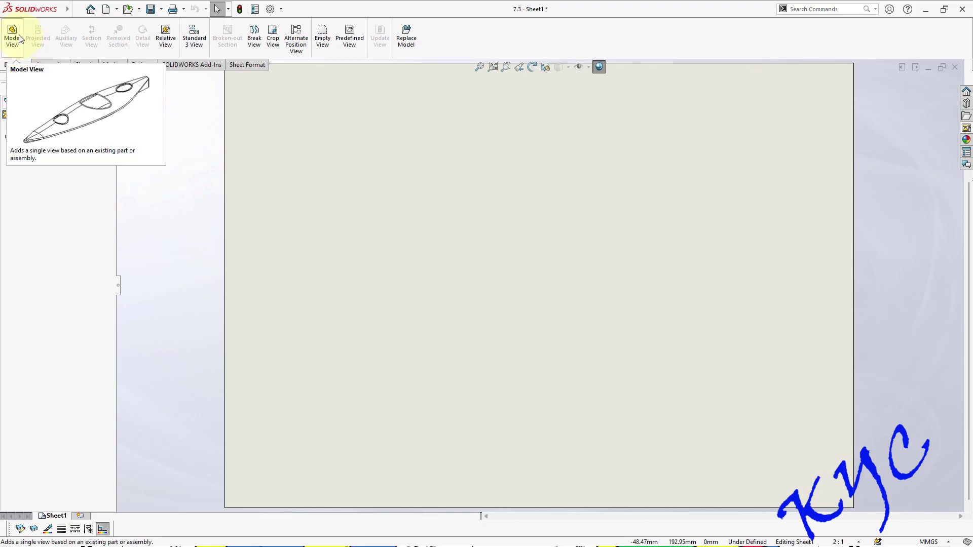
left_click(19, 39)
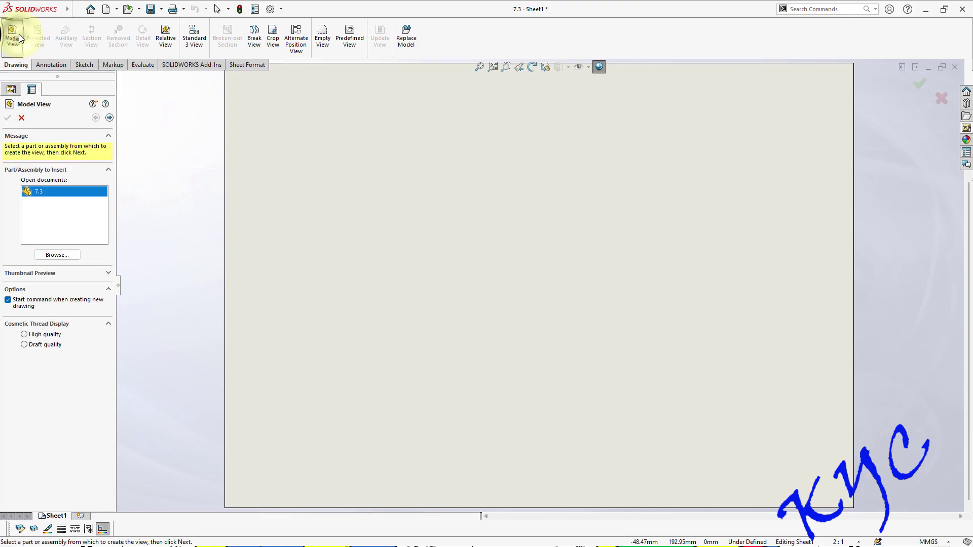
double_click(49, 193)
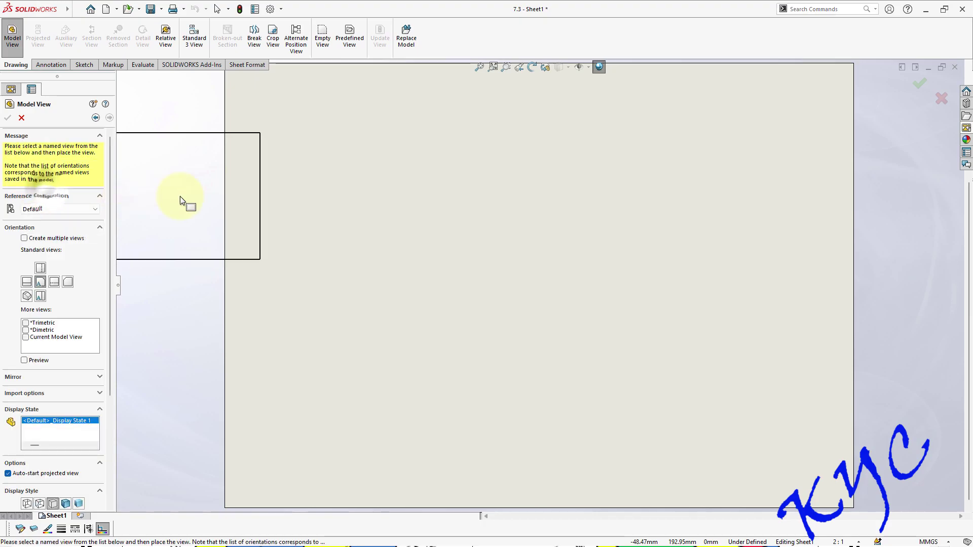
left_click(41, 284)
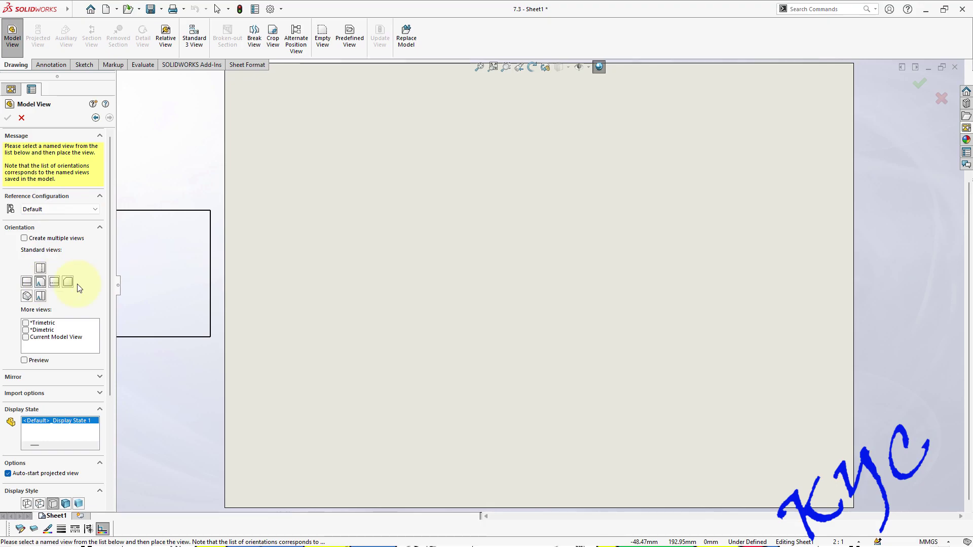
left_click(391, 194)
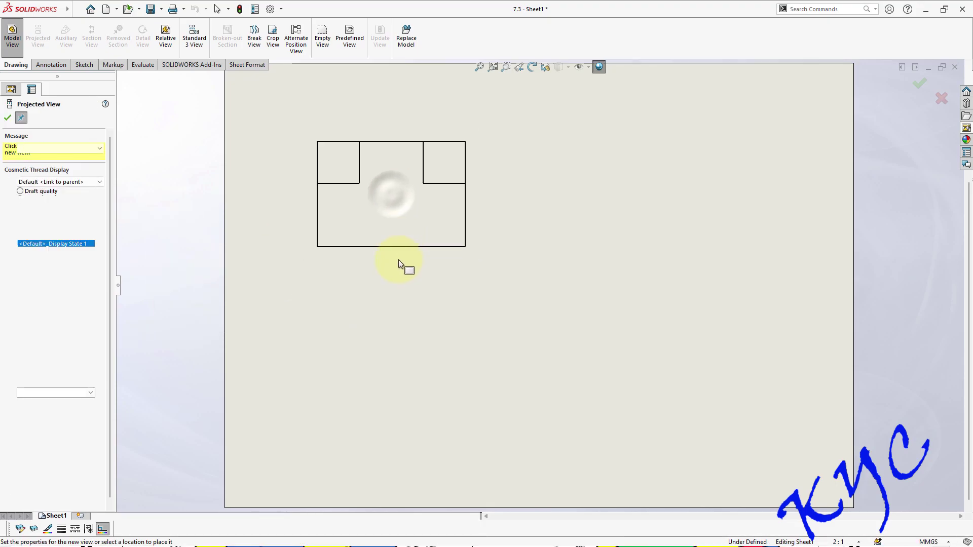
left_click(406, 387)
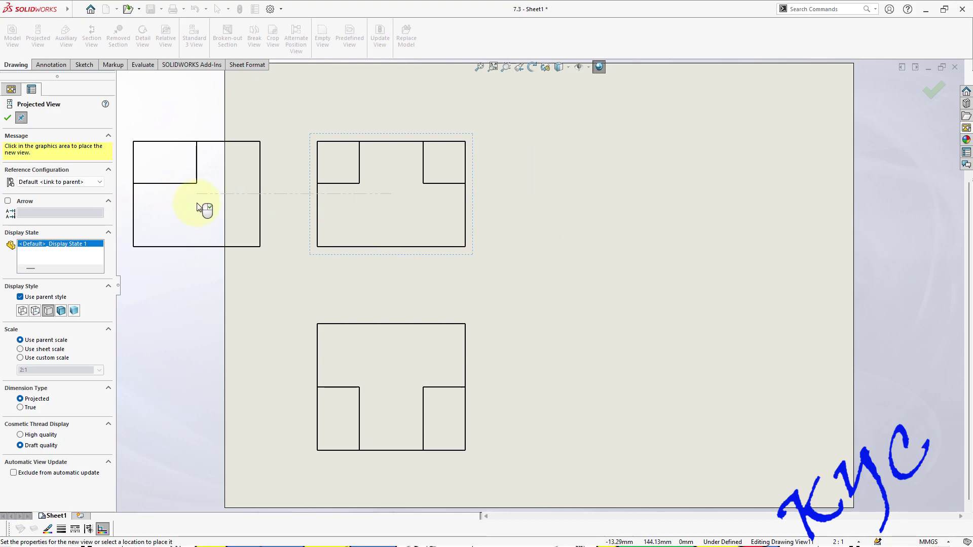
left_click(198, 207)
- Move the three orthographic views closer together and fit the whole sheet in the window
key("Escape")
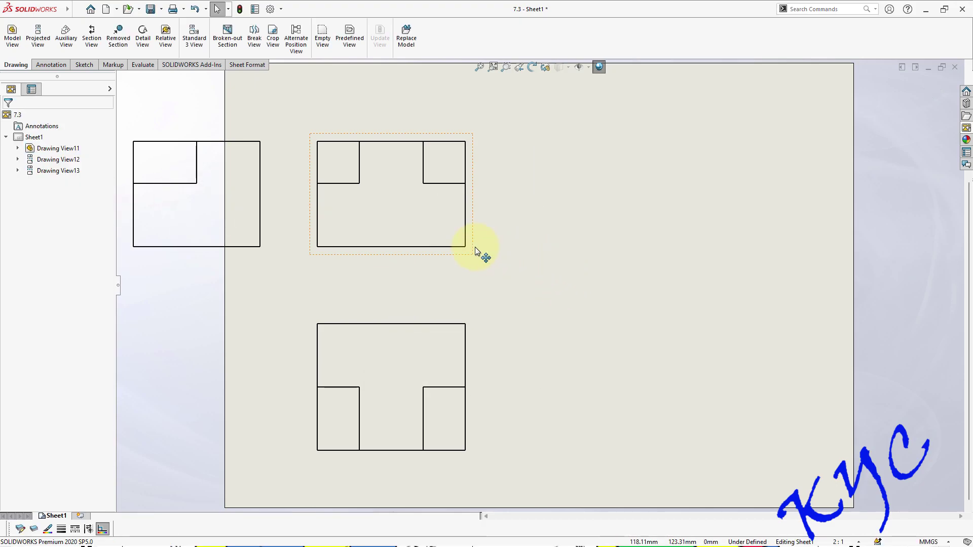
left_click_drag(475, 248, 620, 250)
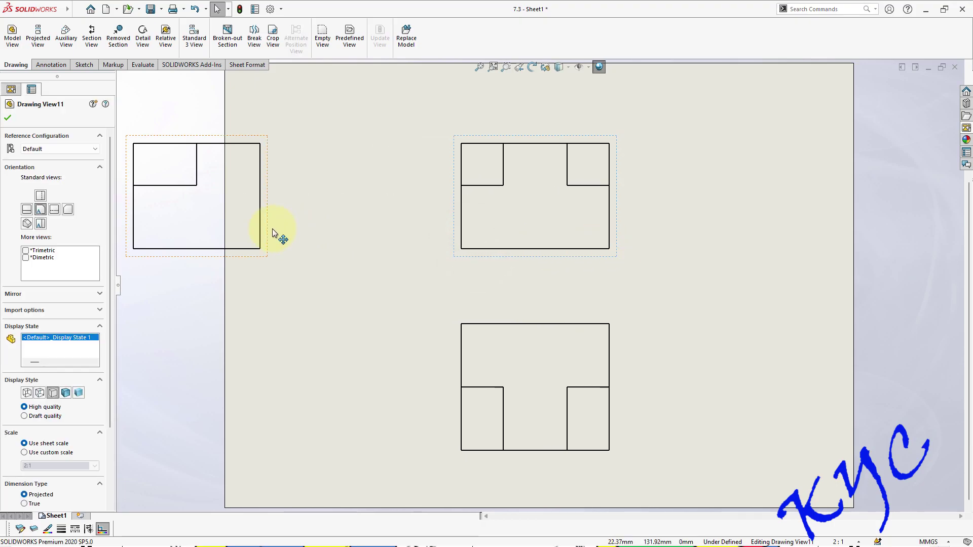
left_click_drag(273, 229, 401, 227)
middle_click(723, 259)
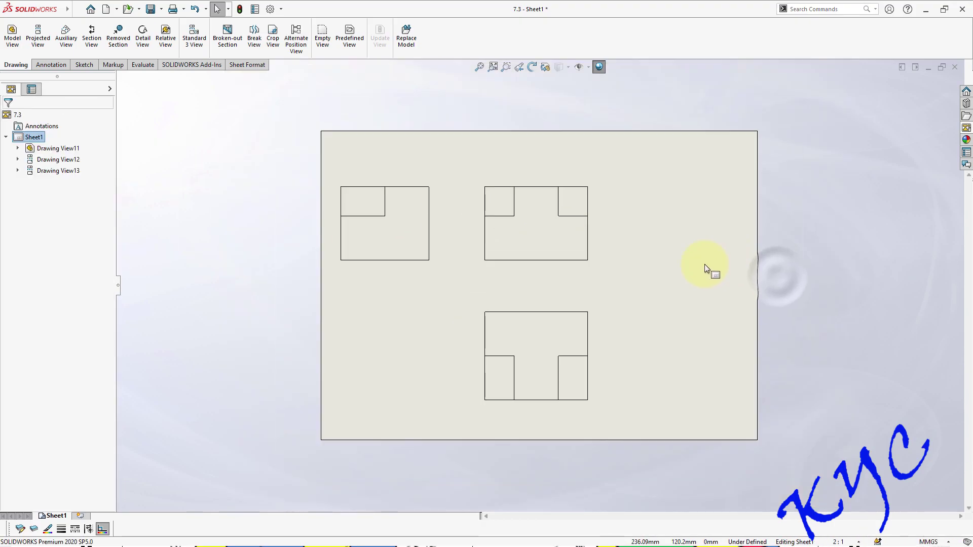
scroll(652, 178, "up", 3)
scroll(639, 203, "down", 2)
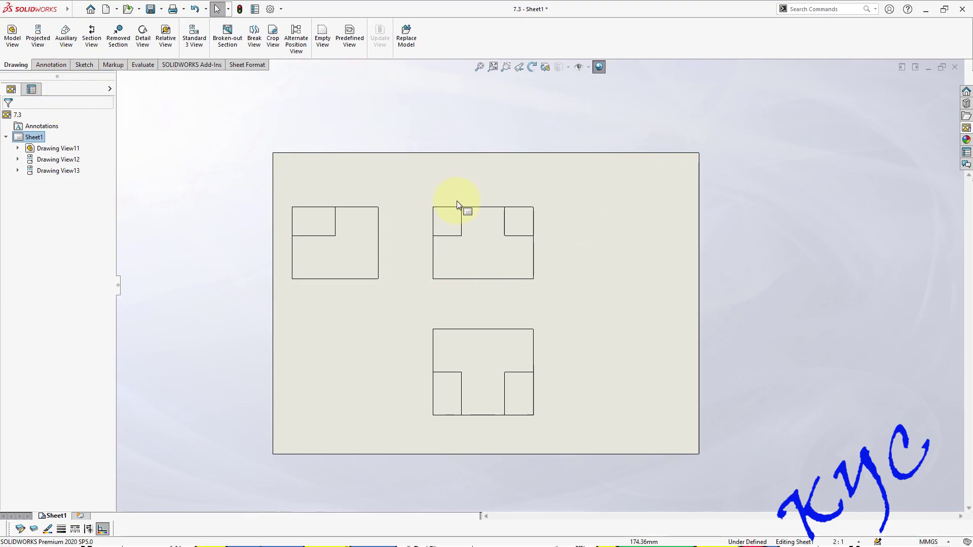
scroll(561, 324, "down", 1)
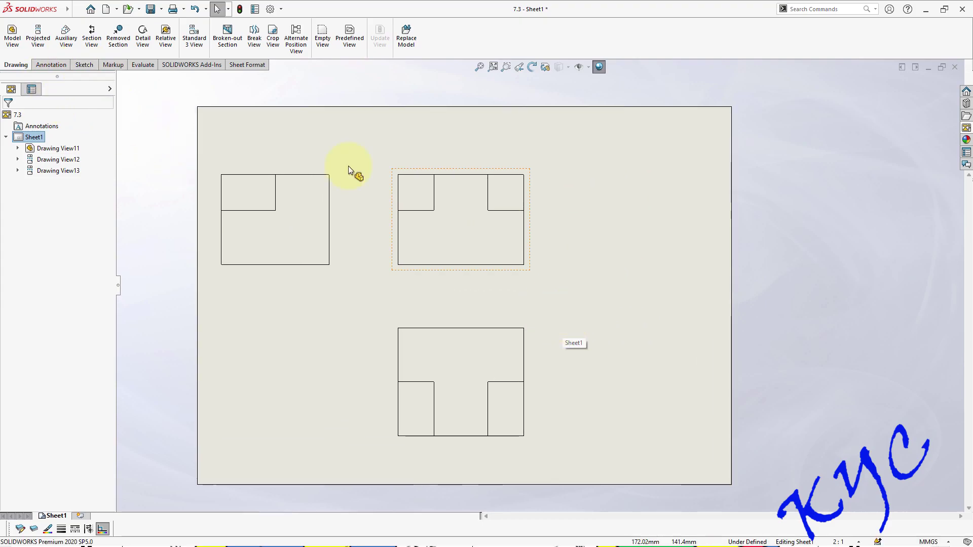
- Project an isometric view from the front view and place it at the upper right
left_click(35, 39)
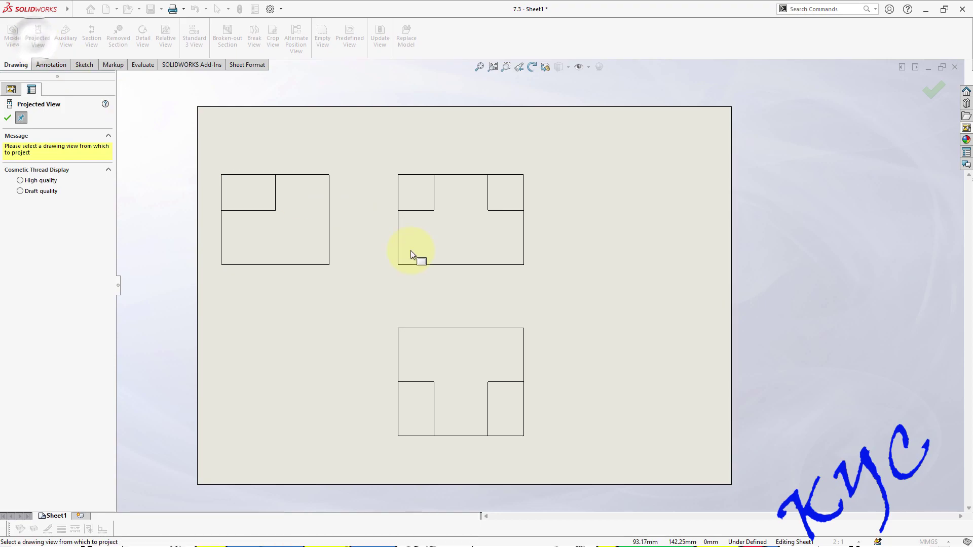
left_click(486, 246)
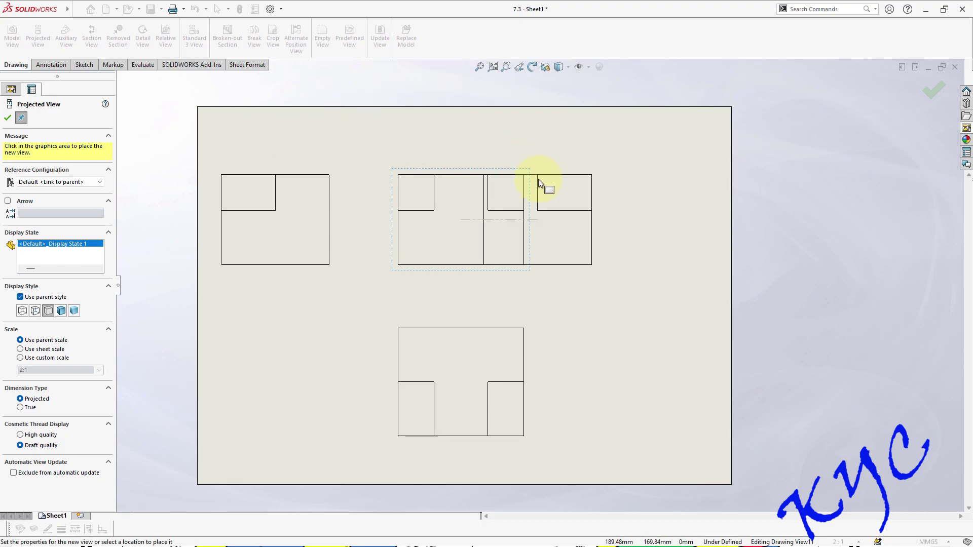
scroll(539, 182, "up", 3)
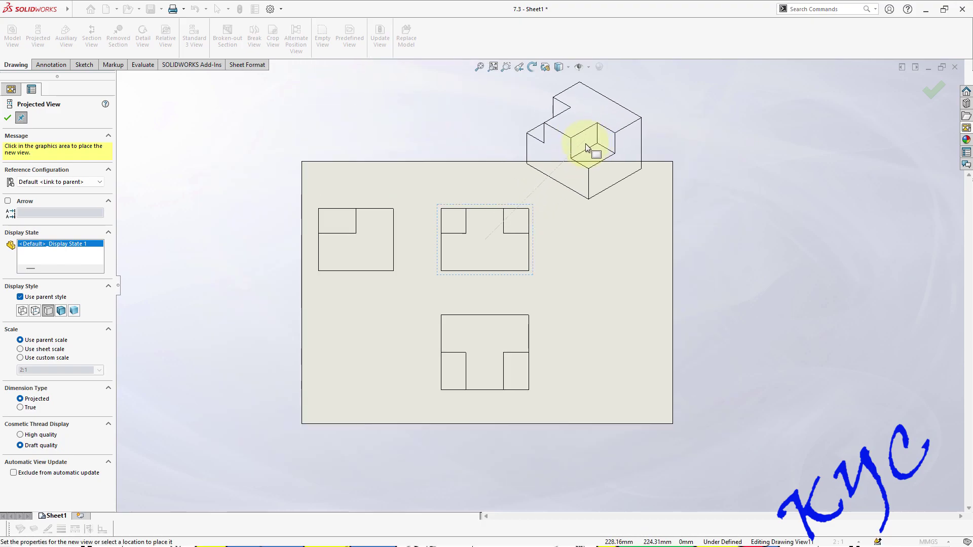
left_click(583, 146)
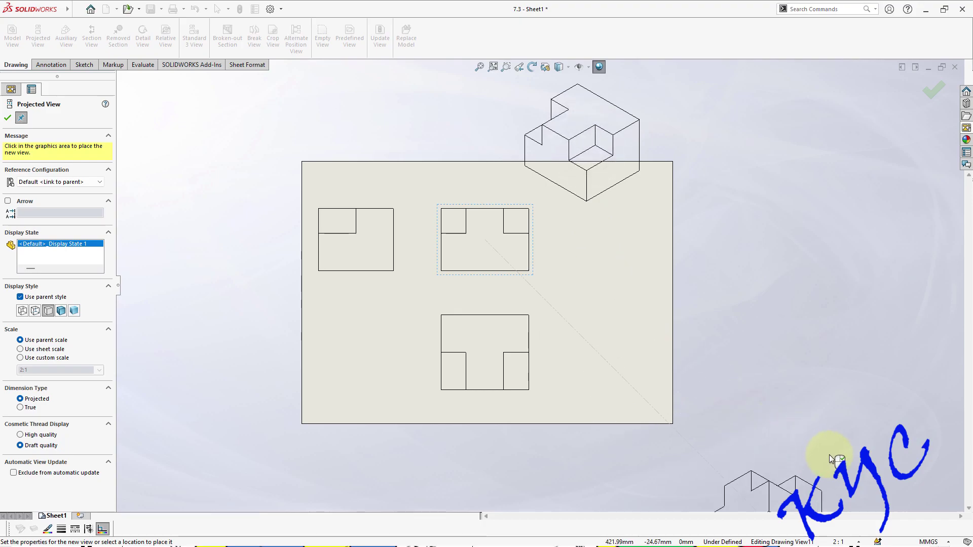
key("Escape")
- Move the isometric view to the lower right, make it shaded, and nudge the front view left
left_click_drag(622, 210, 645, 369)
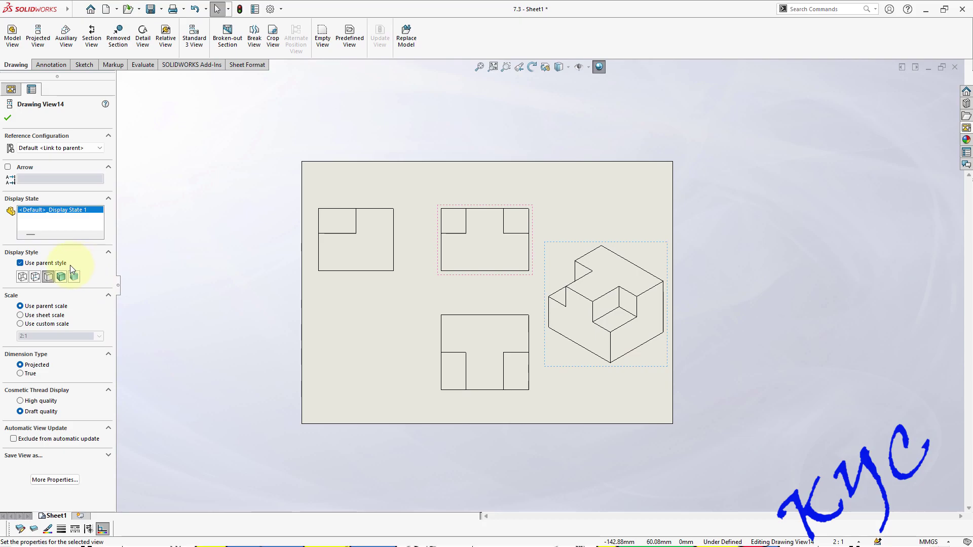
left_click(61, 277)
left_click(872, 325)
scroll(509, 283, "down", 3)
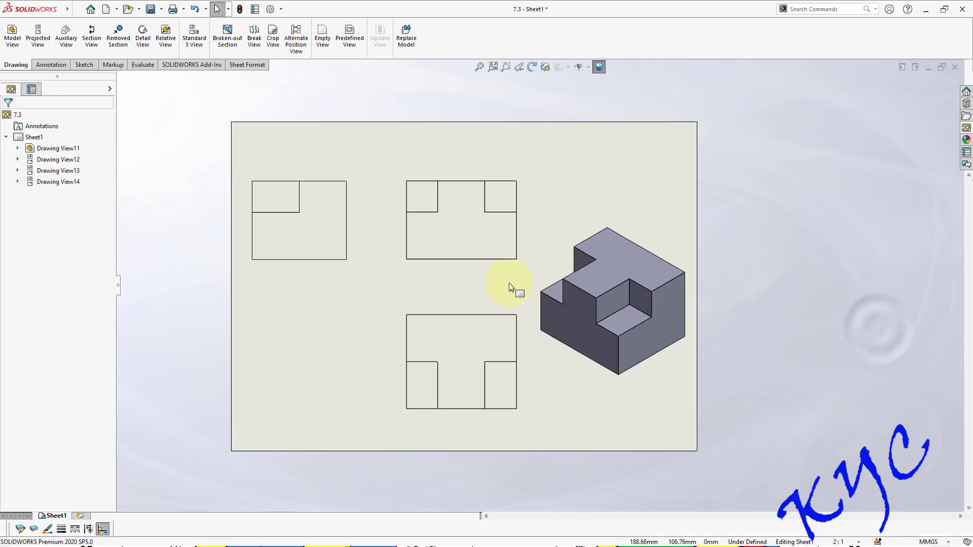
left_click_drag(455, 275, 440, 276)
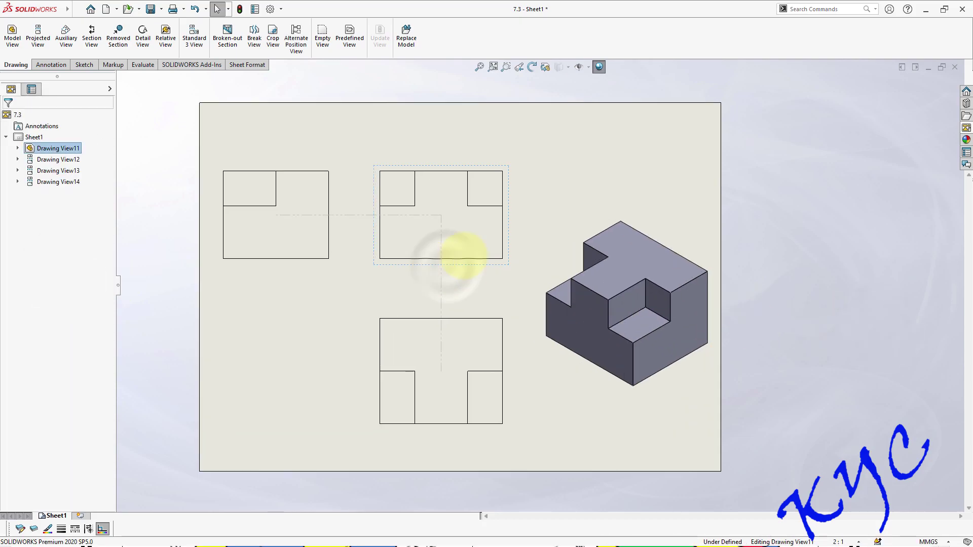
left_click(773, 228)
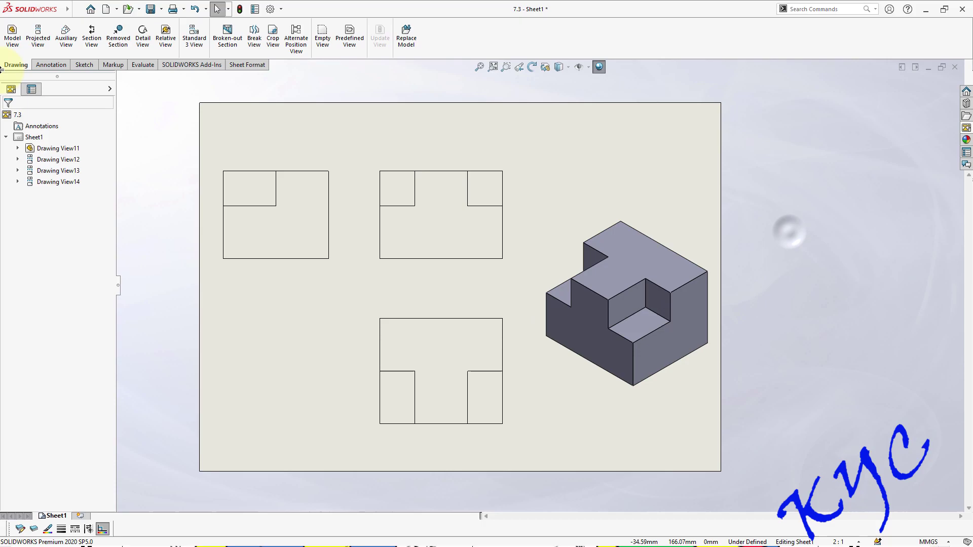
- Dimension the lower view with a 35 width and two 15 heights
left_click(51, 65)
left_click(34, 45)
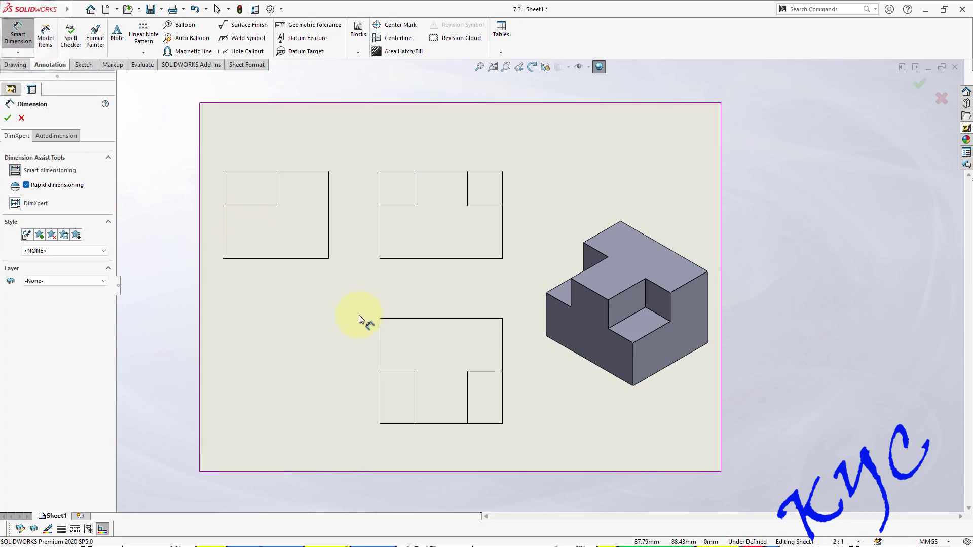
left_click(503, 221)
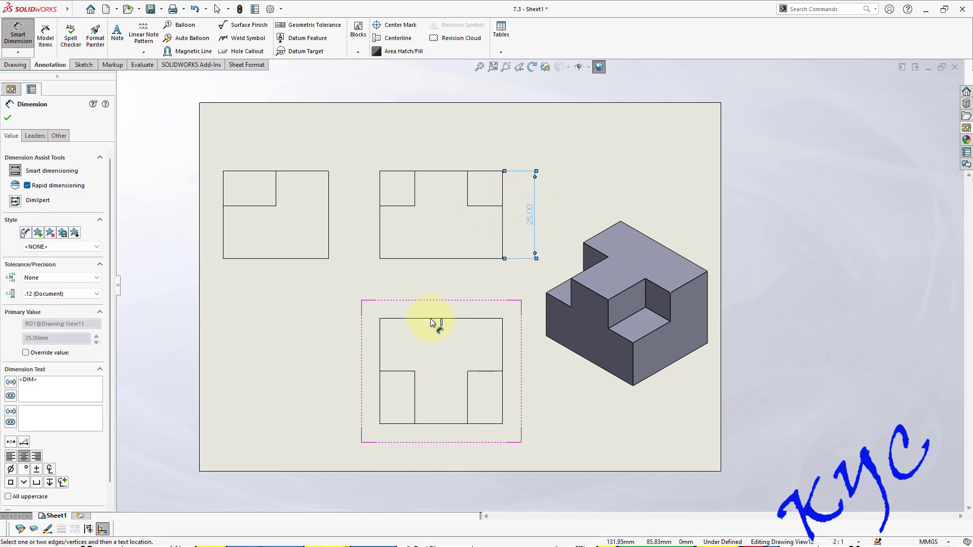
left_click(442, 455)
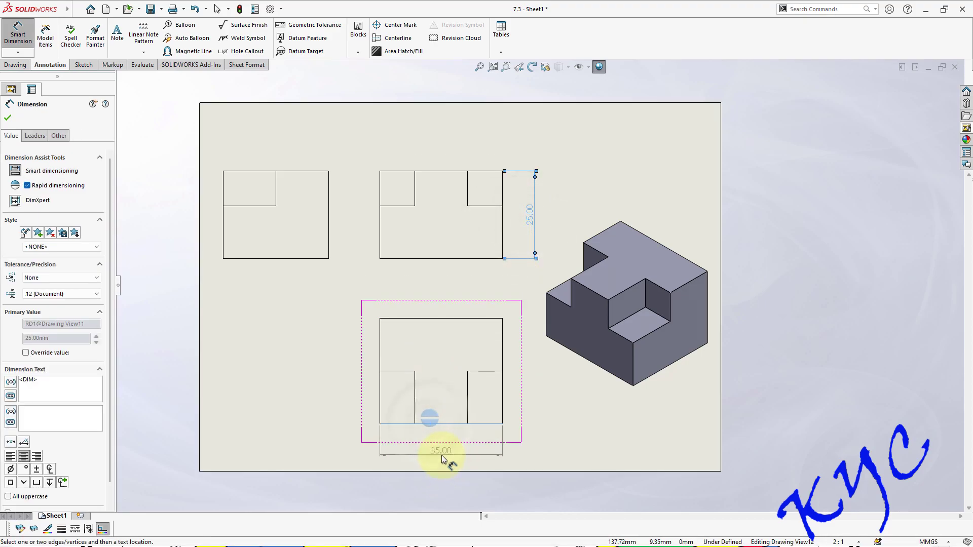
left_click(576, 425)
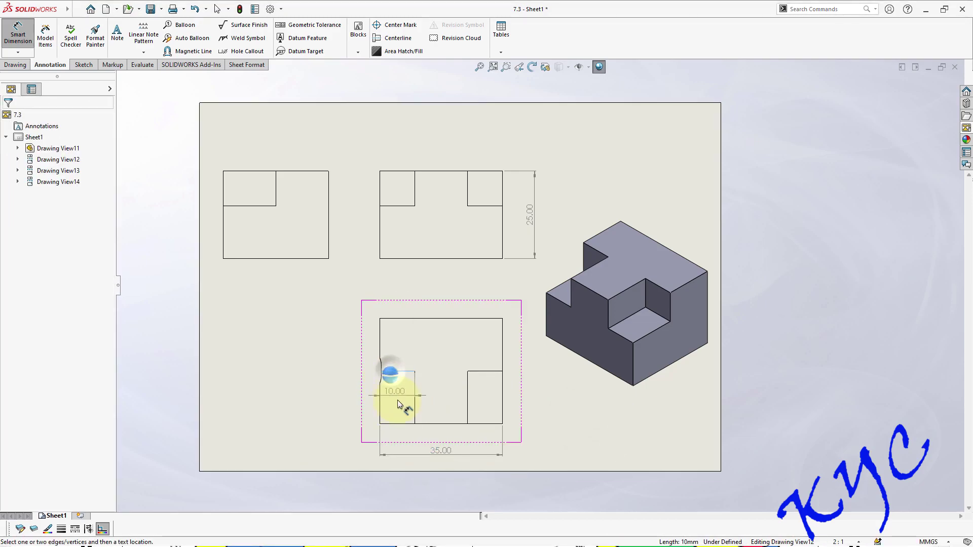
left_click(406, 423)
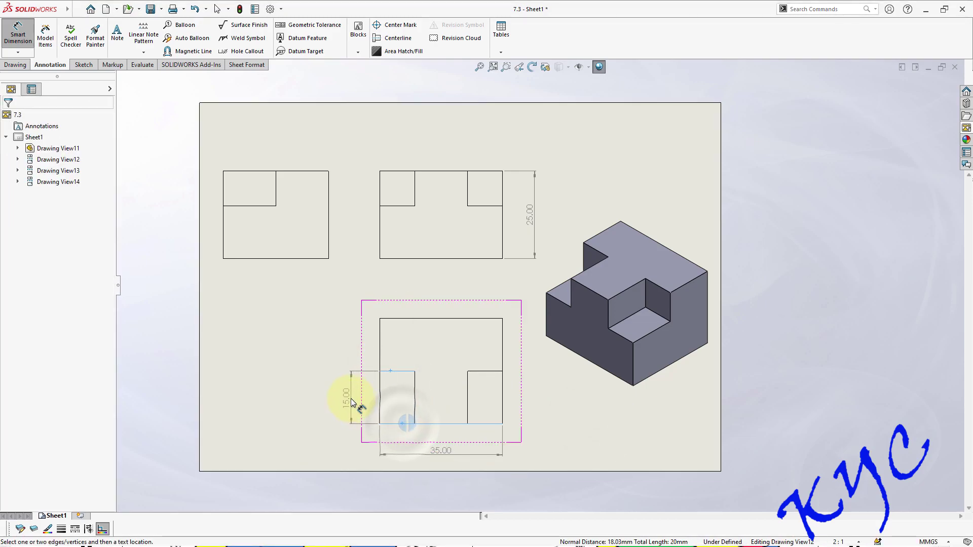
left_click(353, 403)
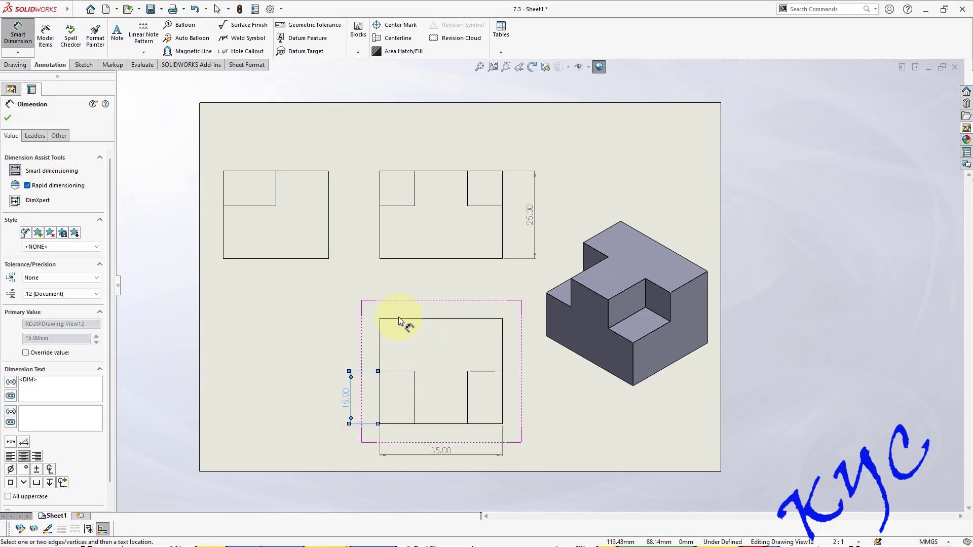
left_click(400, 371)
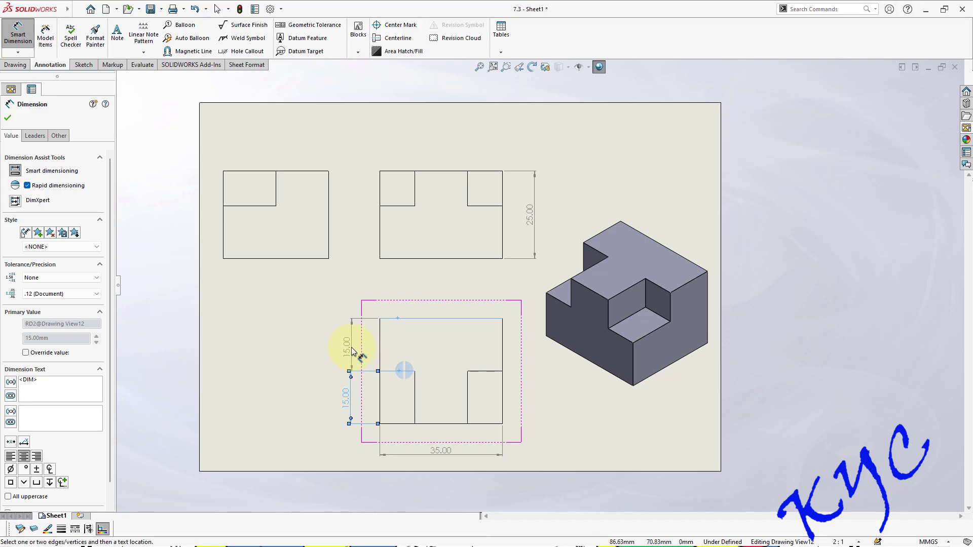
left_click(353, 350)
left_click(576, 392)
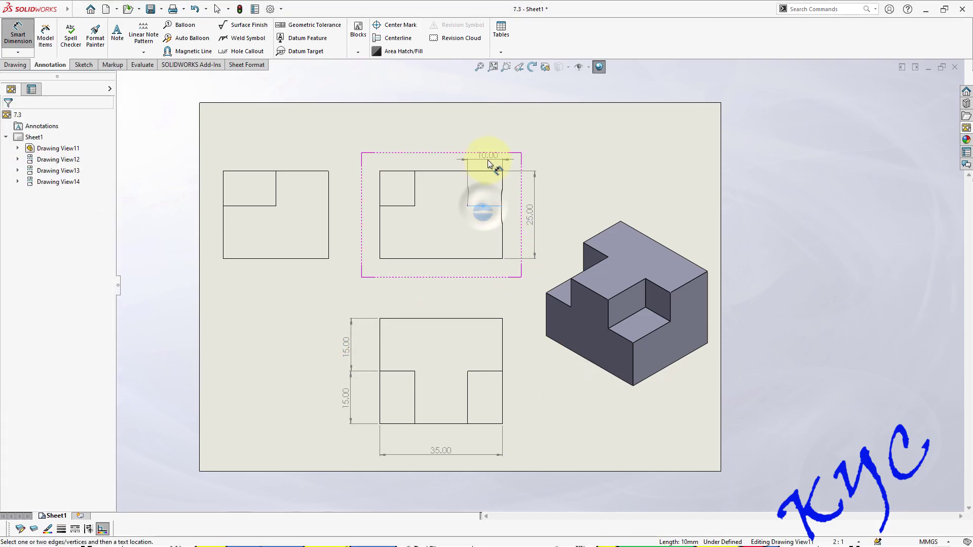
- Add two aligned 10 dimensions above the upper-middle view and a 30 width below the left view
left_click(487, 159)
left_click(399, 206)
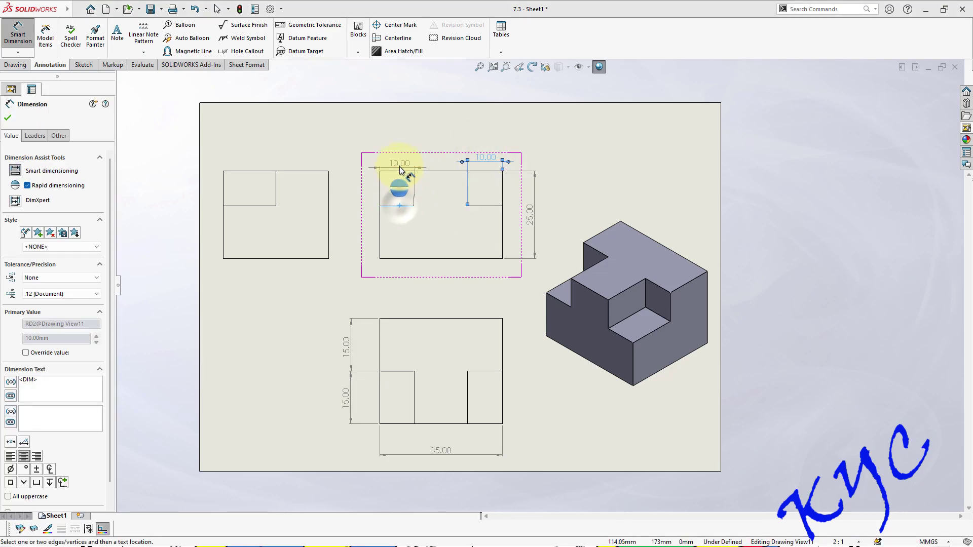
left_click(401, 153)
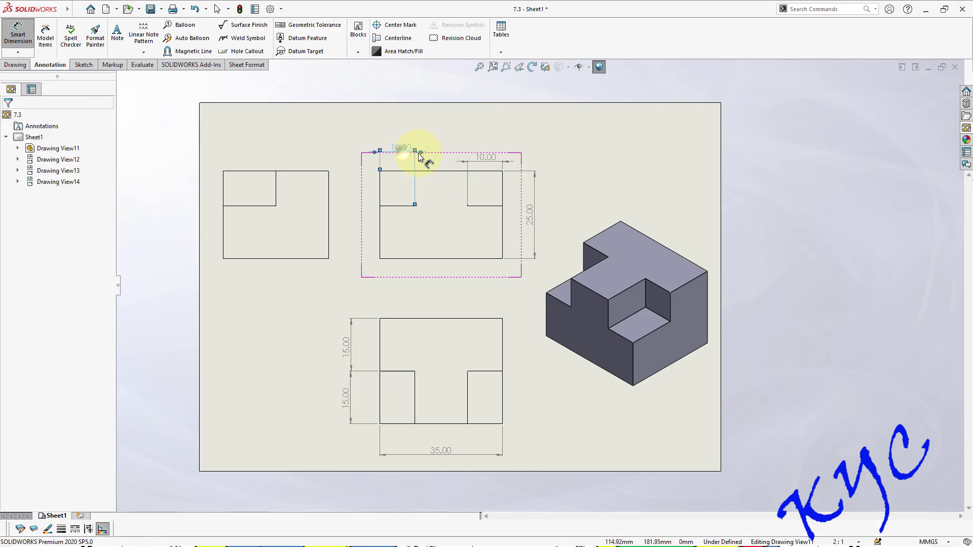
left_click_drag(494, 157, 489, 154)
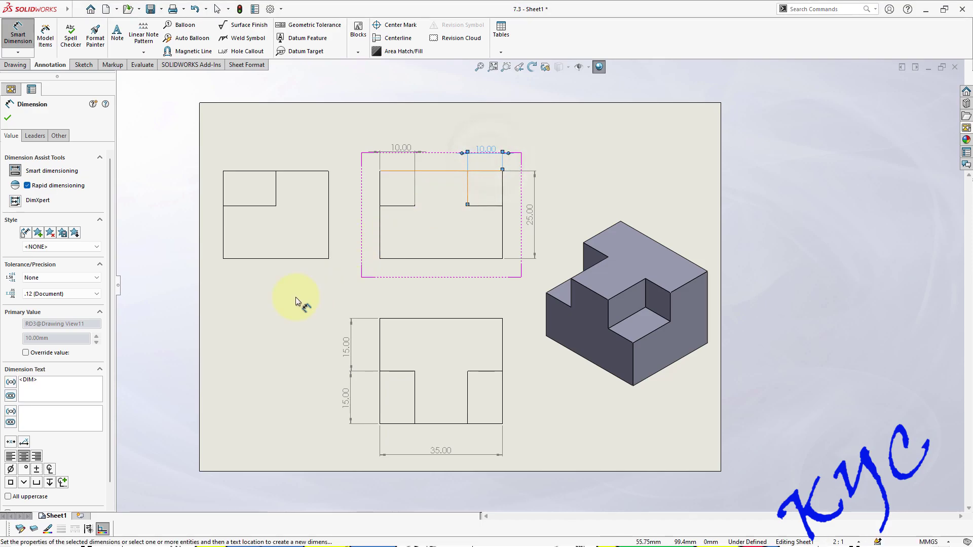
left_click(279, 295)
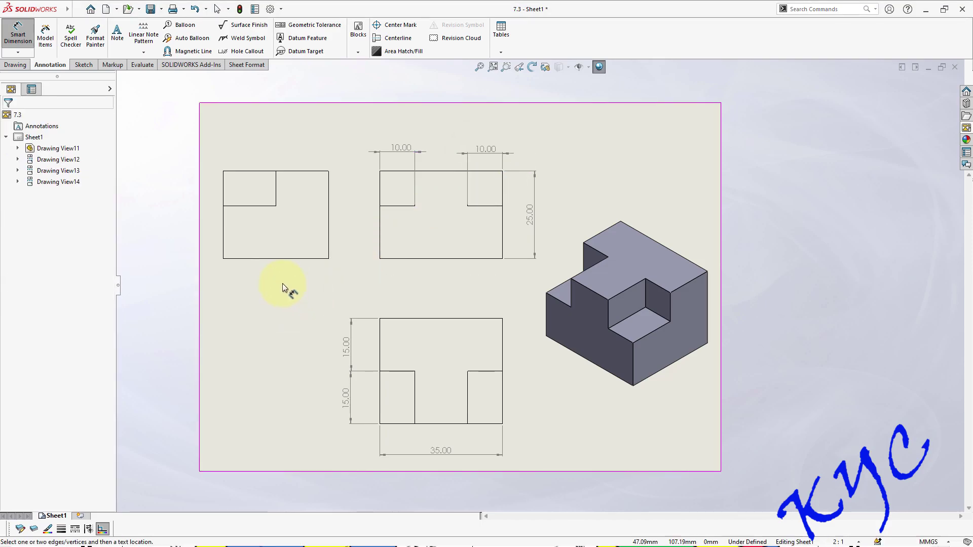
left_click(300, 258)
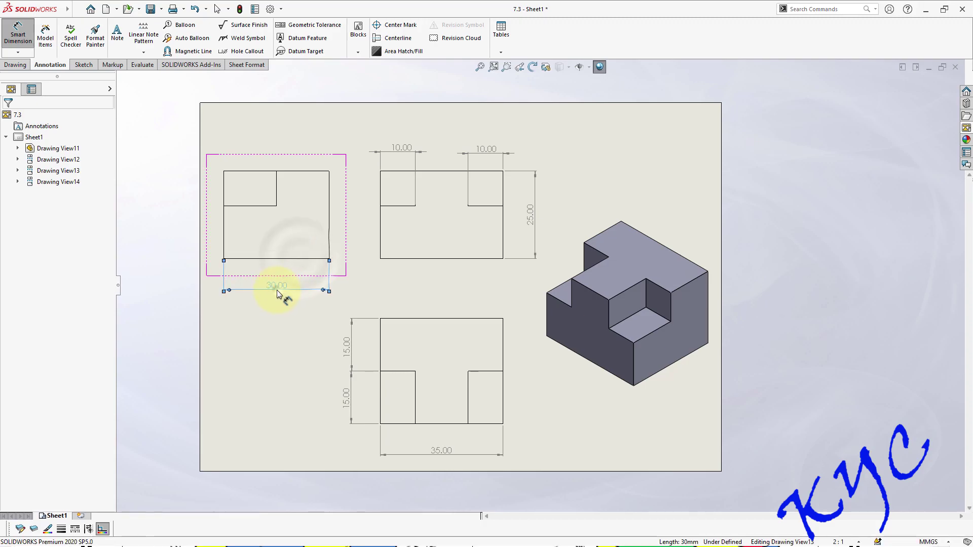
left_click(277, 290)
left_click(615, 447)
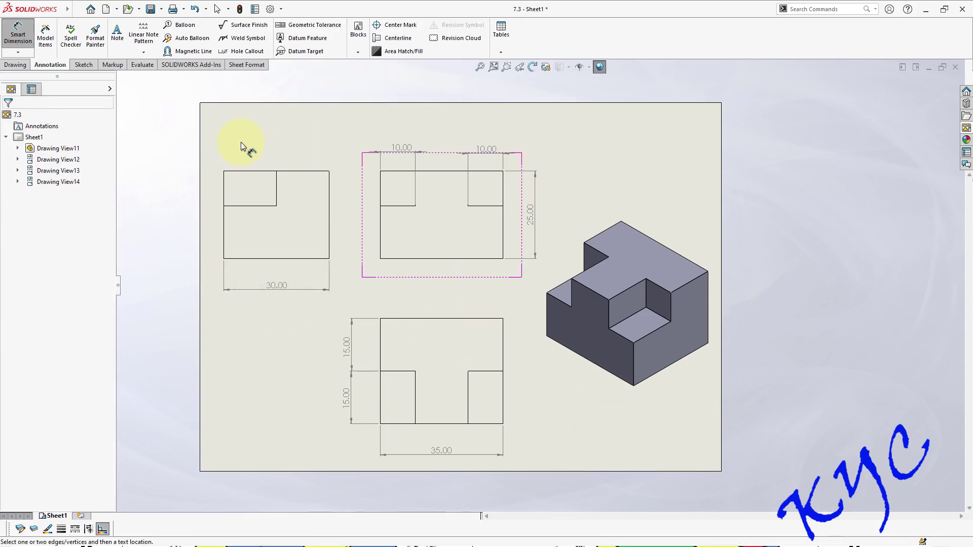
- In Document Properties > Dimensions, set Trailing zeroes to Remove so the dimensions read 35, 15, 10
key("Escape")
left_click(272, 10)
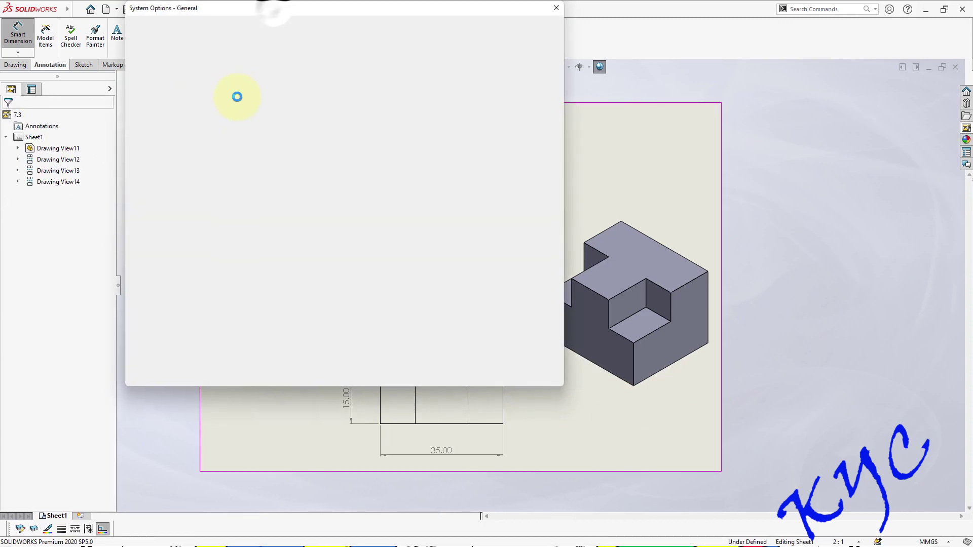
left_click(189, 27)
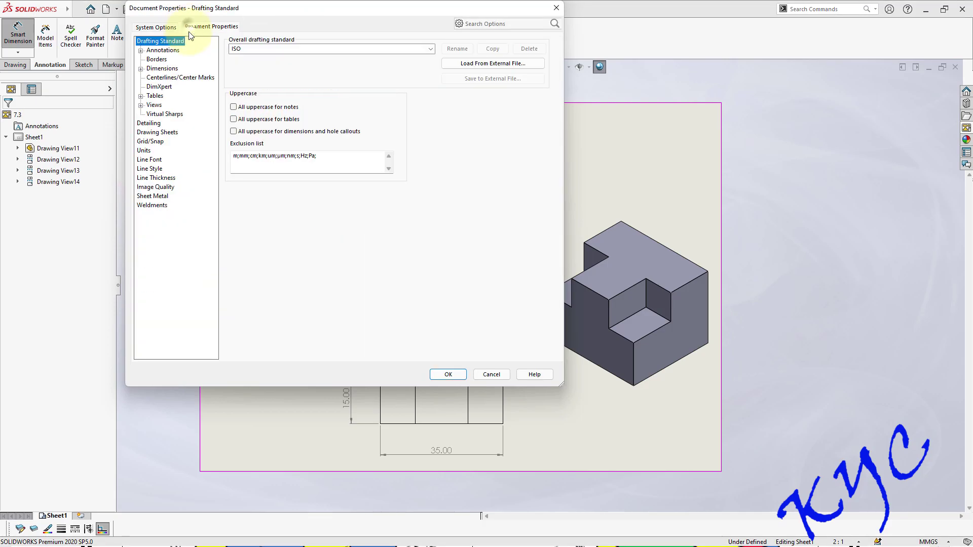
left_click(159, 68)
left_click(324, 315)
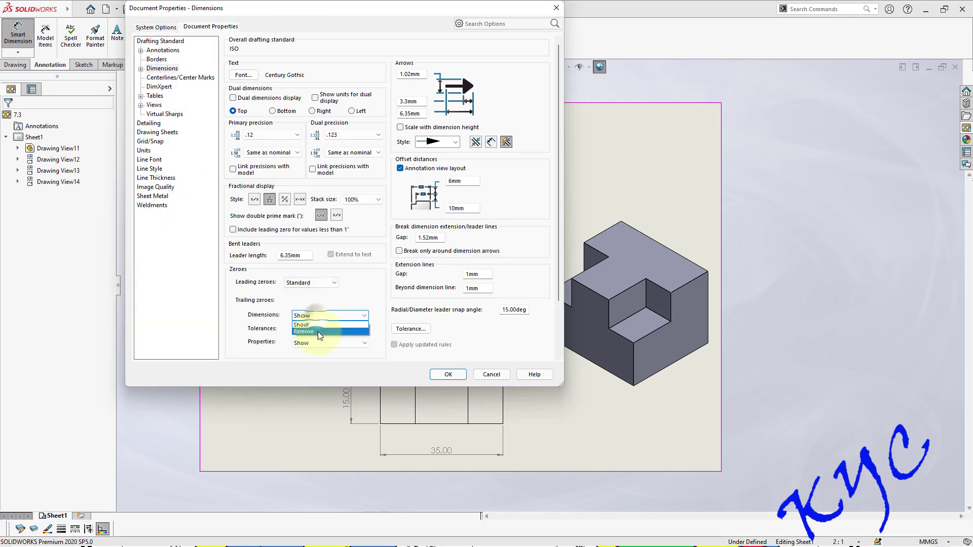
left_click(318, 336)
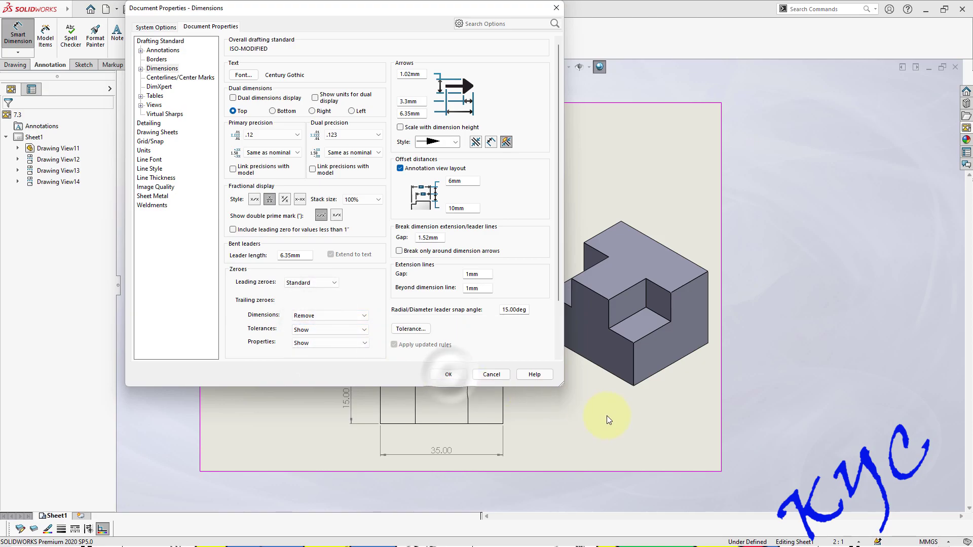
left_click(448, 374)
right_click_drag(616, 431, 619, 428)
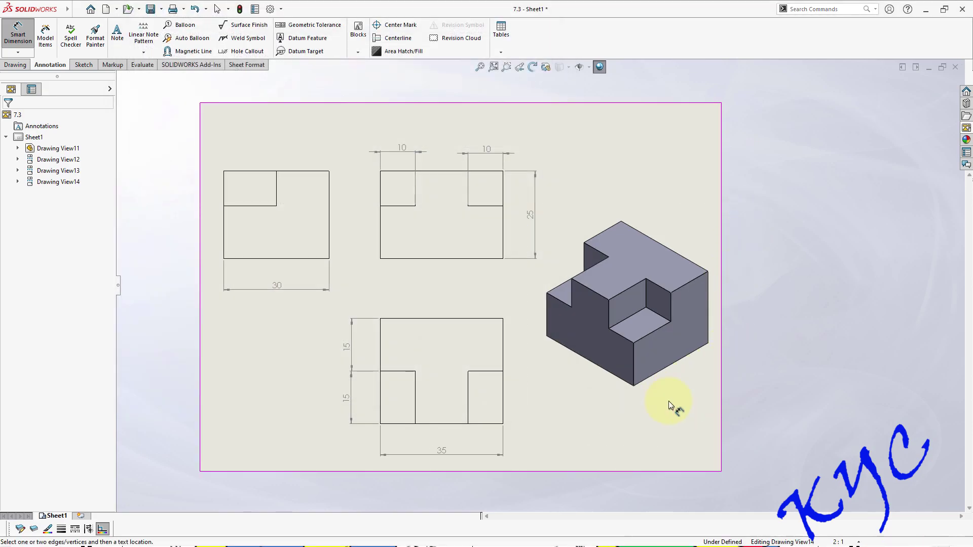
scroll(402, 308, "down", 2)
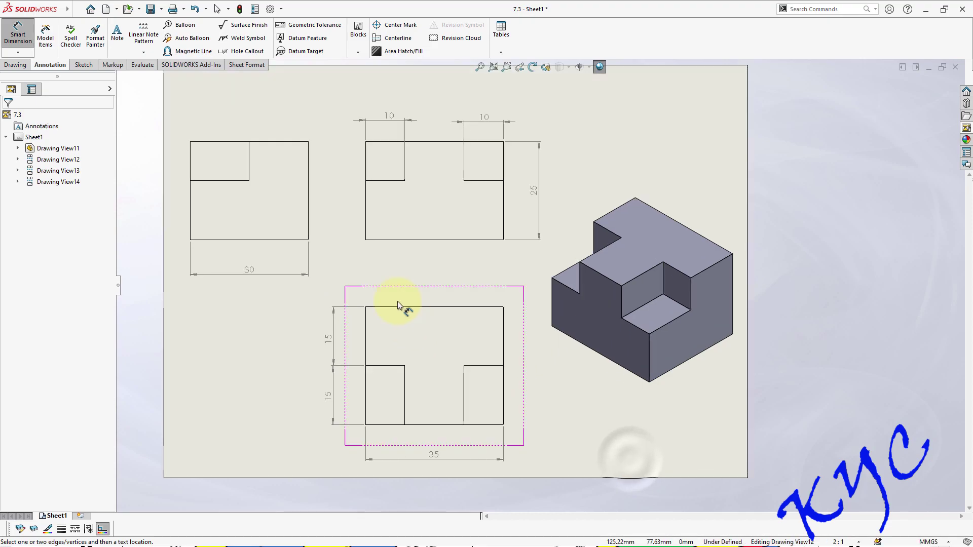